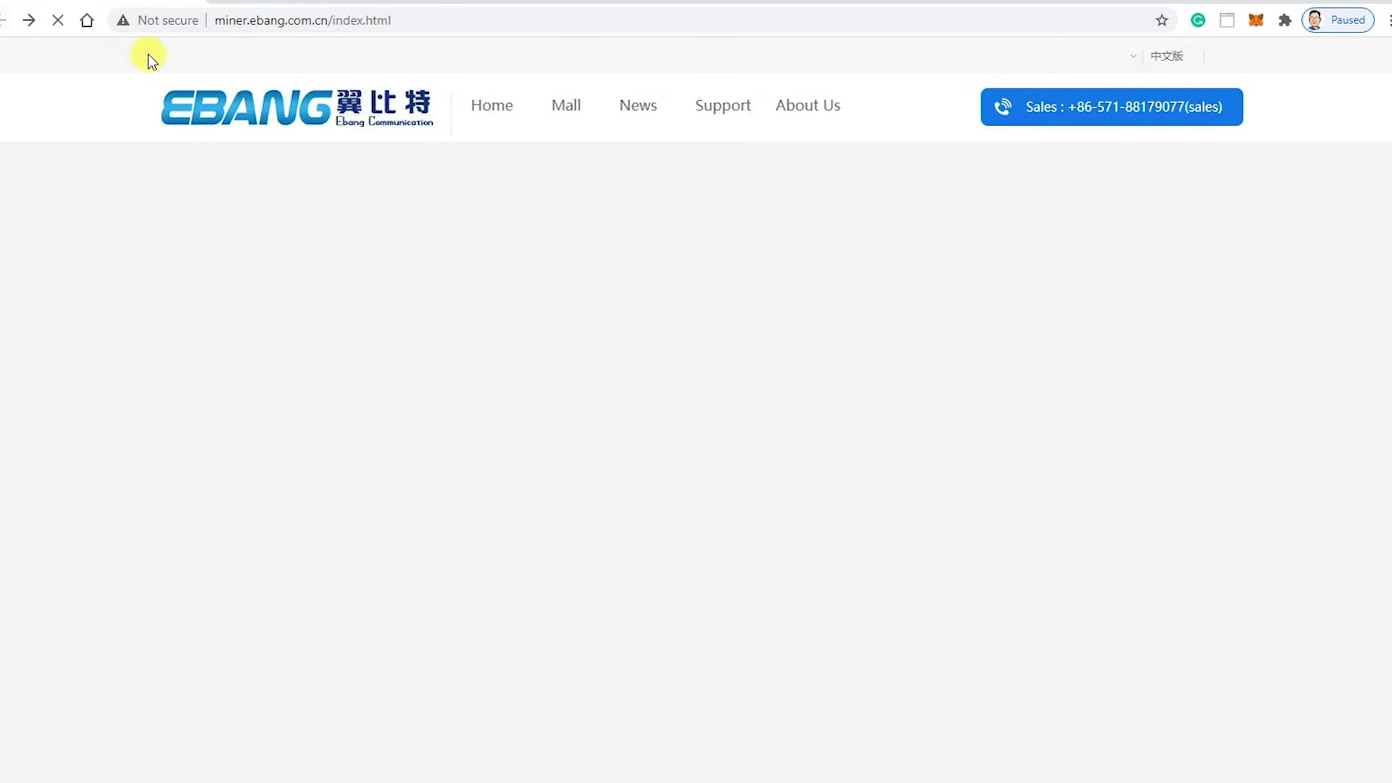
Open the Manage Tool detail page in the Support section of the Ebang miner website.
scroll(942, 526, up, 5)
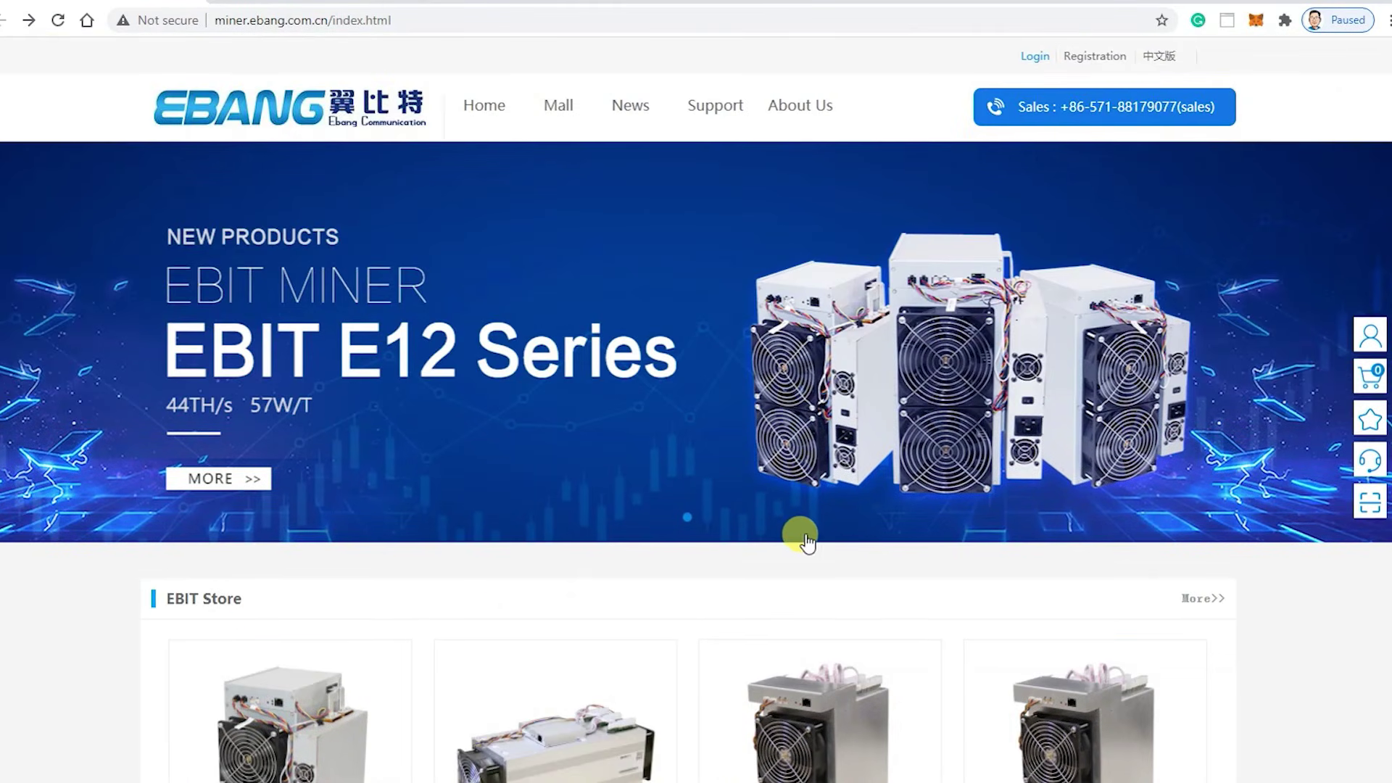
click(722, 107)
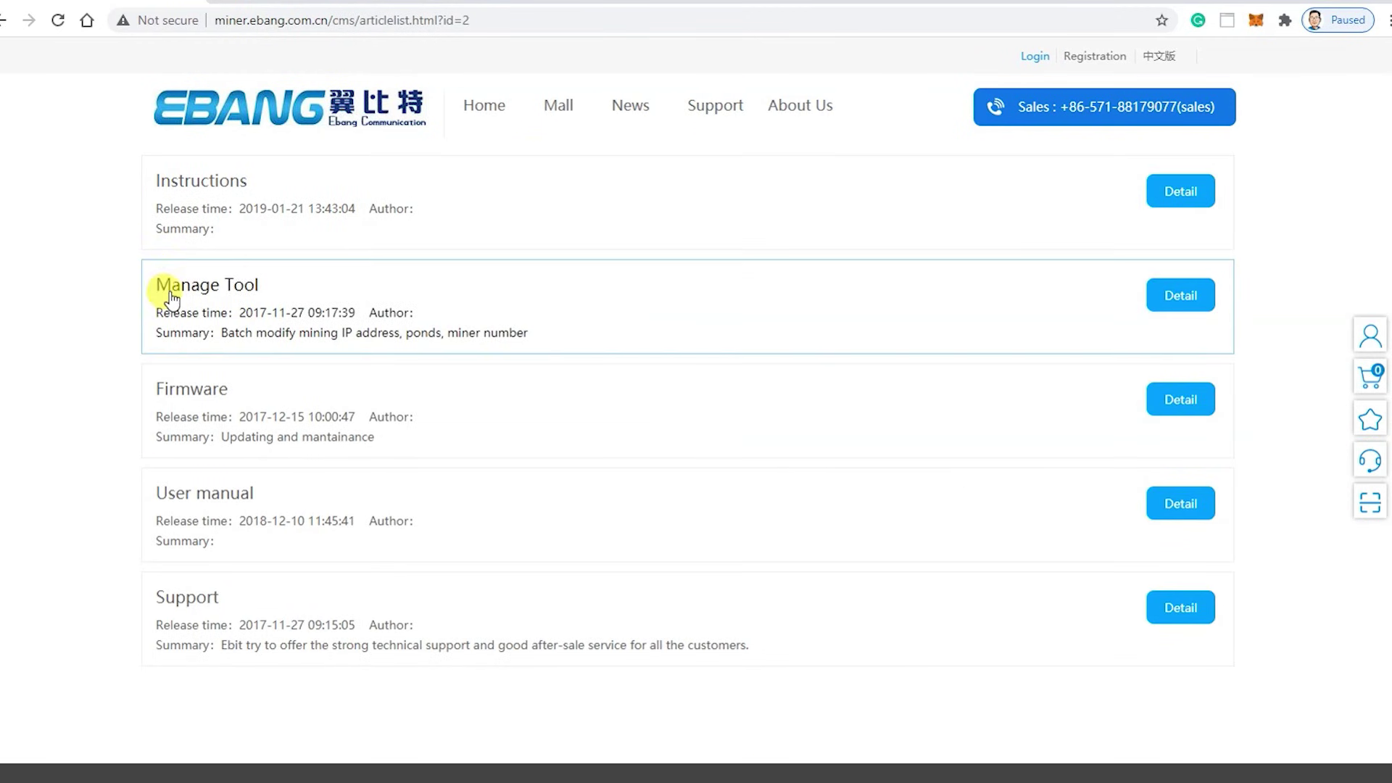
click(1181, 296)
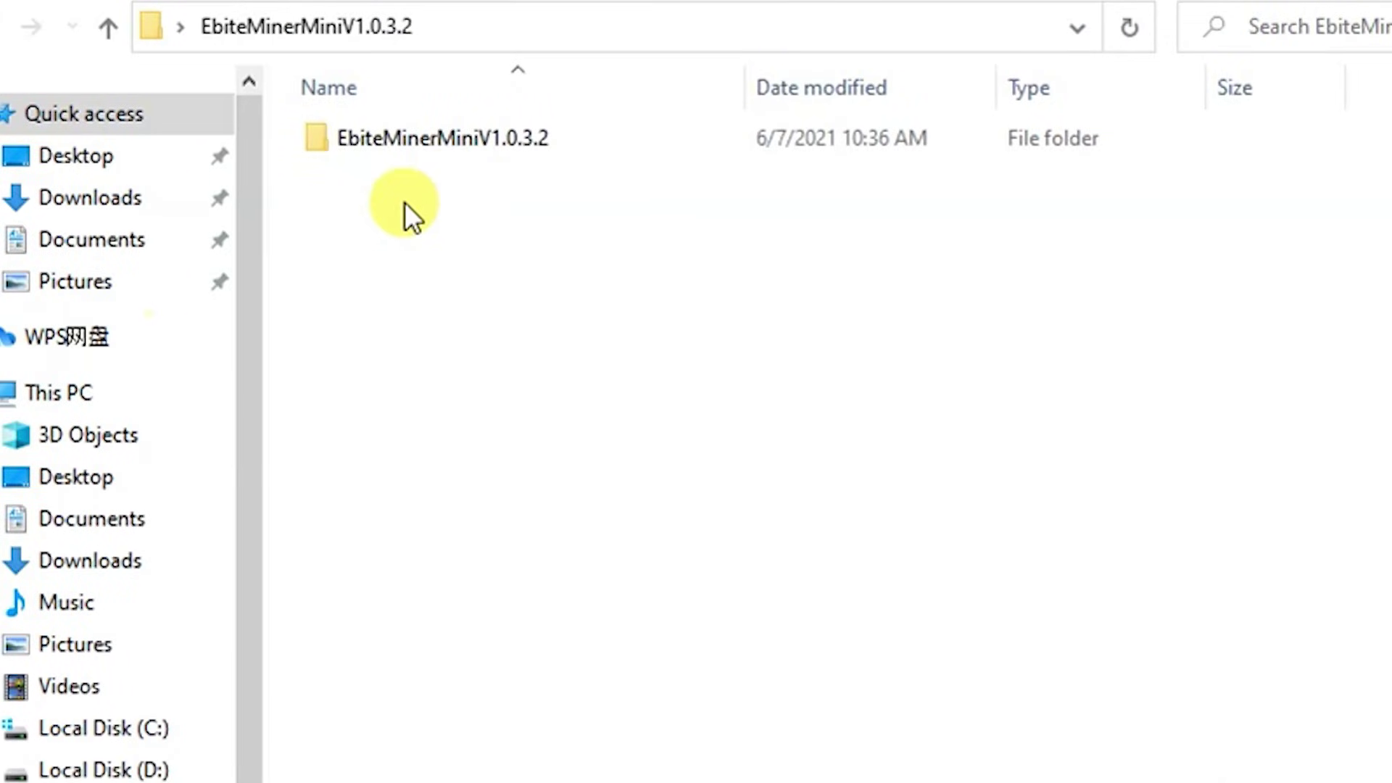
Run EbiteMinerMini.exe from the inner EbiteMinerMiniV1.0.3.2 folder and choose LAN Management.
double_click(452, 164)
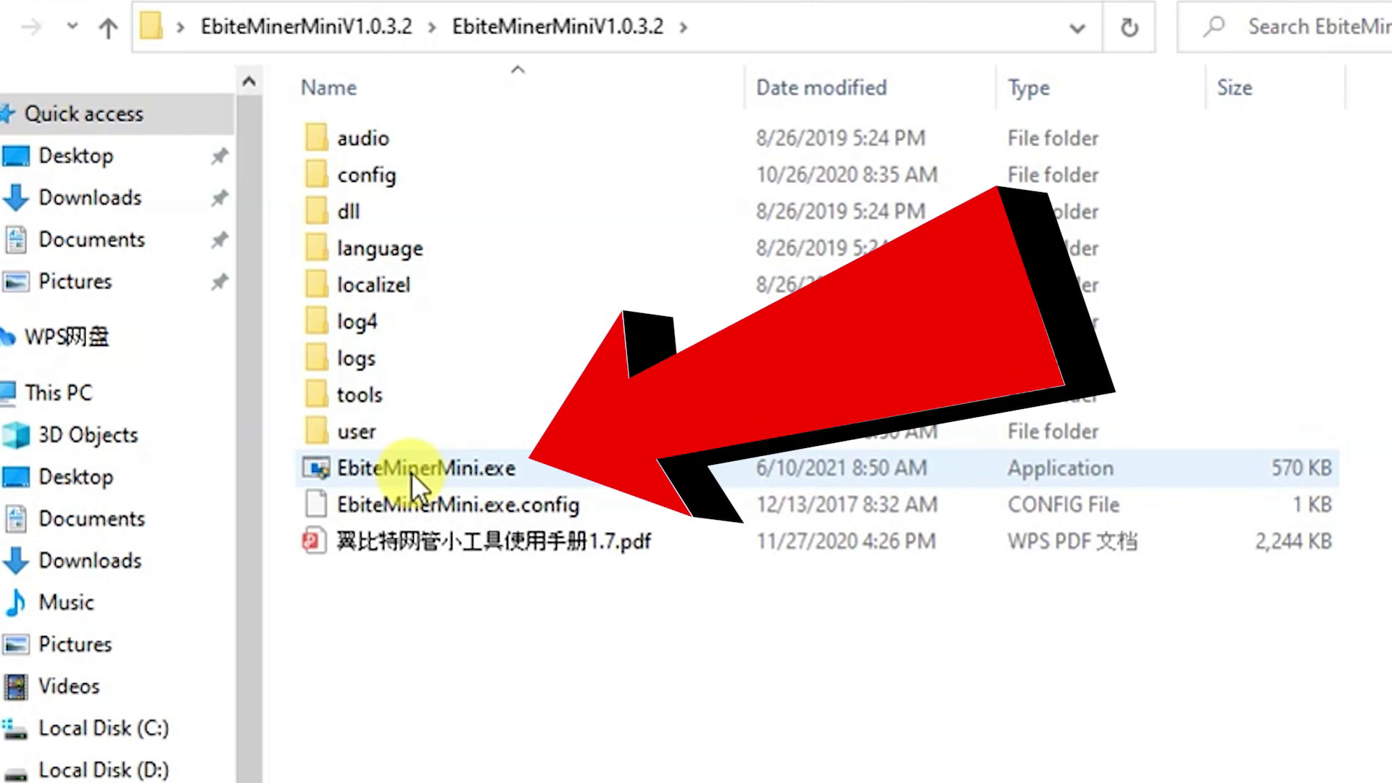
click(414, 471)
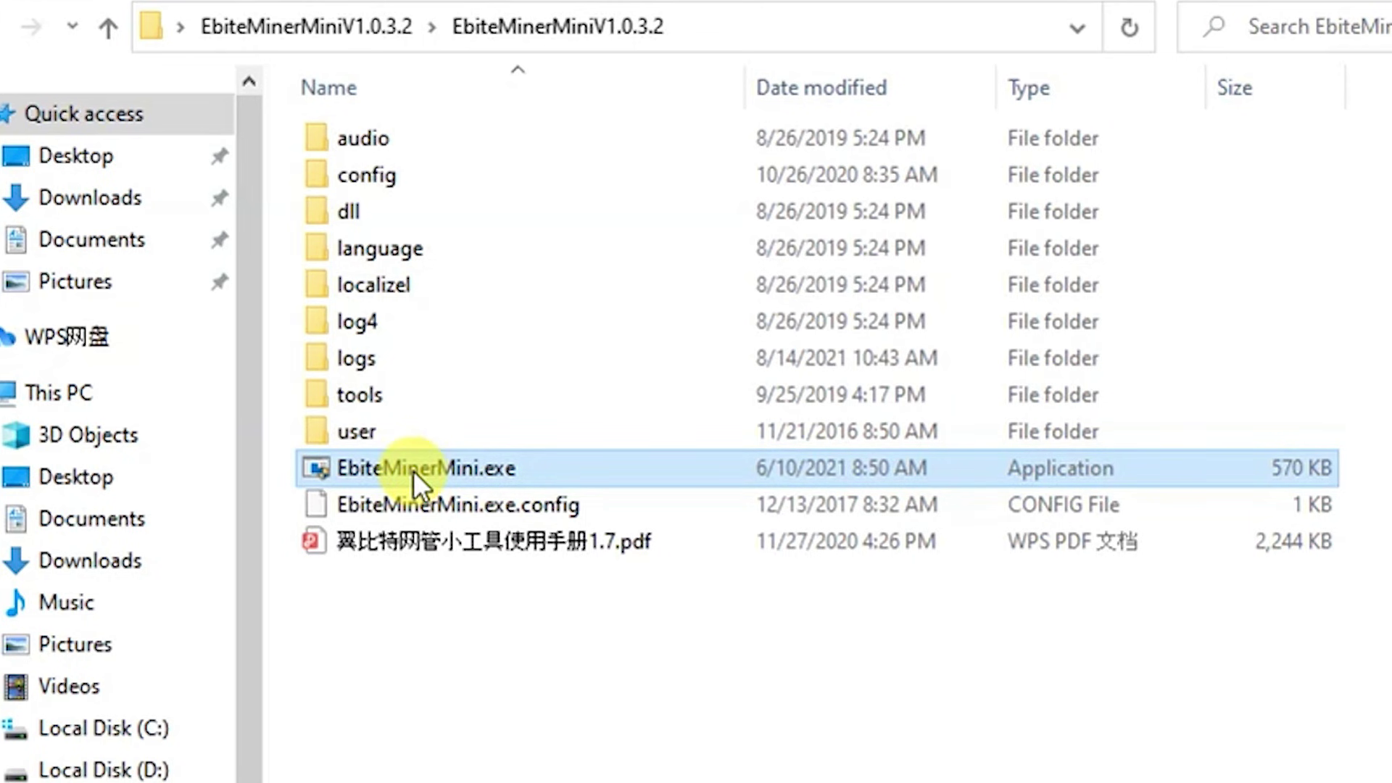
double_click(413, 471)
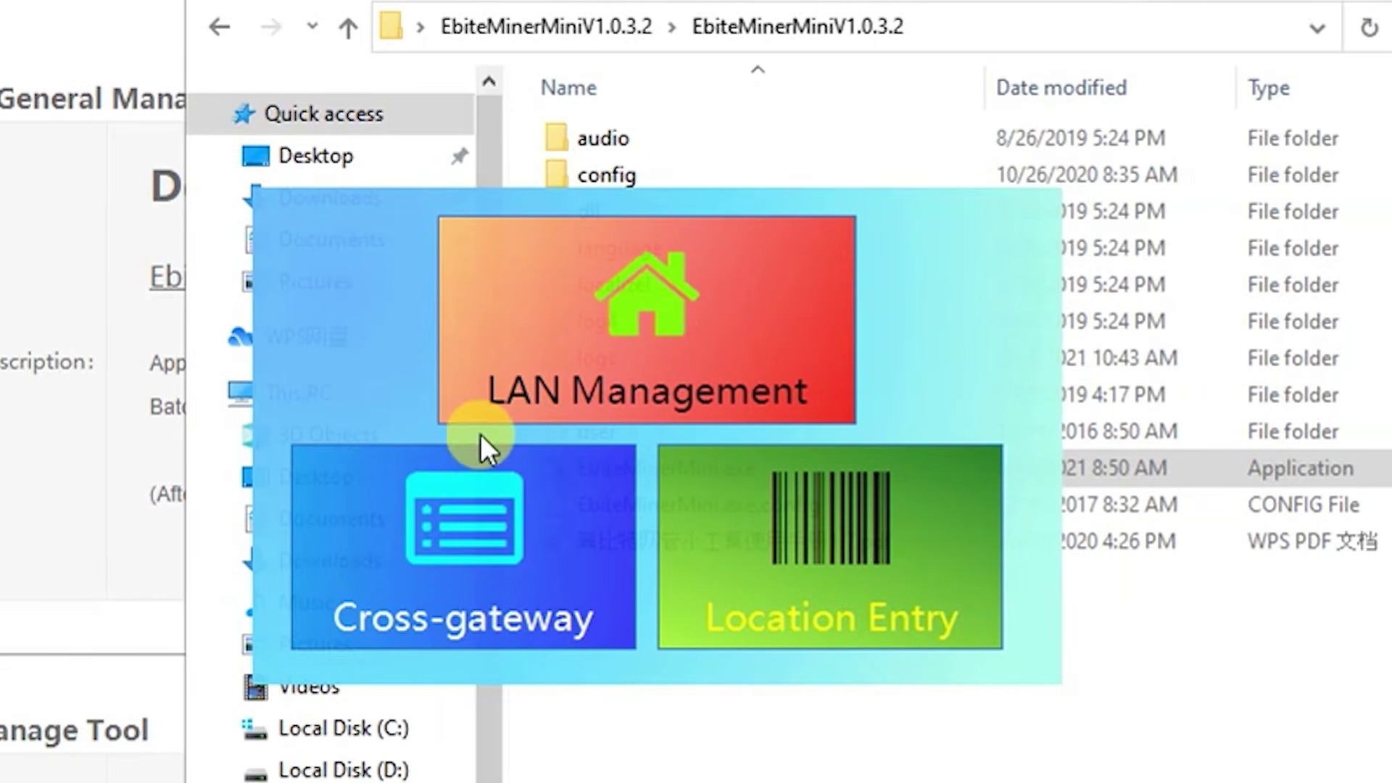
click(591, 316)
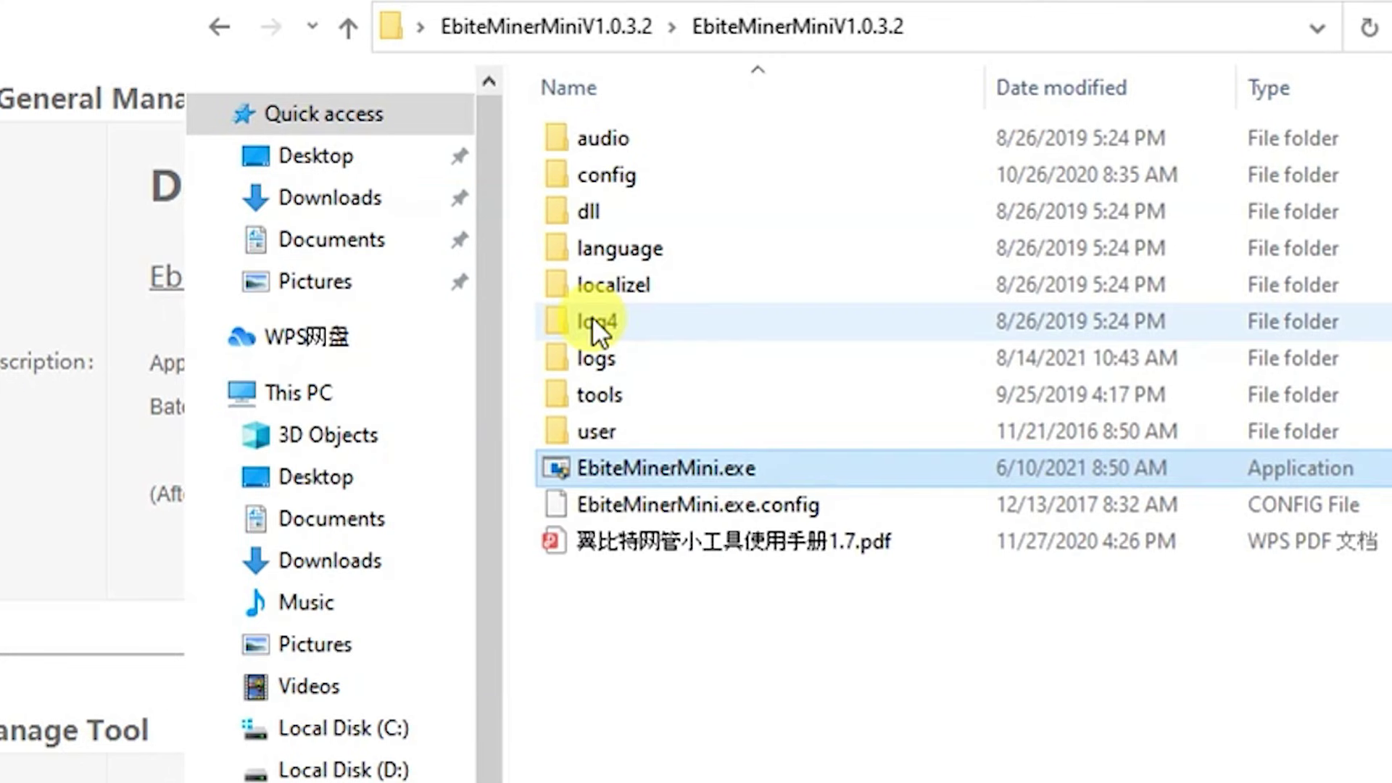
Run EbiteMinerMini.exe again in Cross-gateway mode, restore its window to a smaller size and open the IP import configuration.
double_click(642, 467)
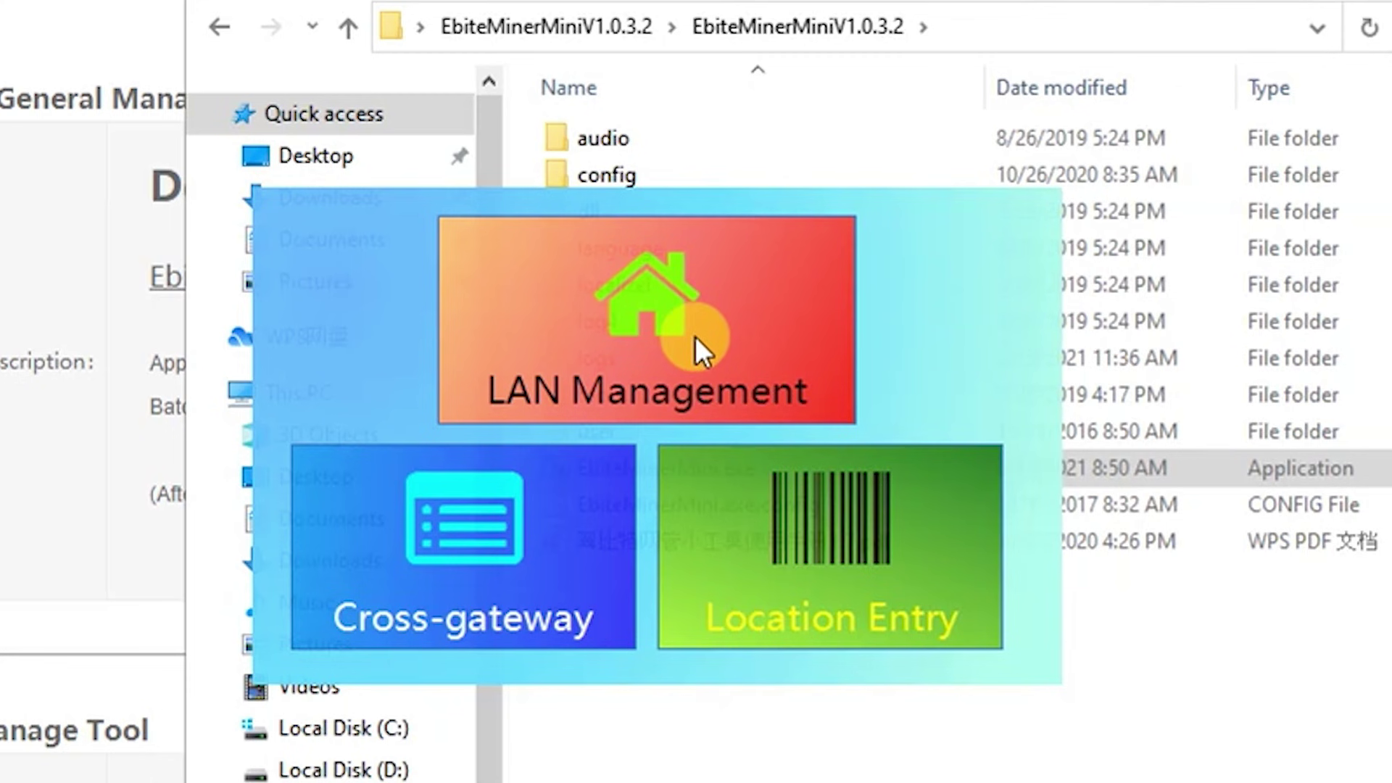
click(468, 562)
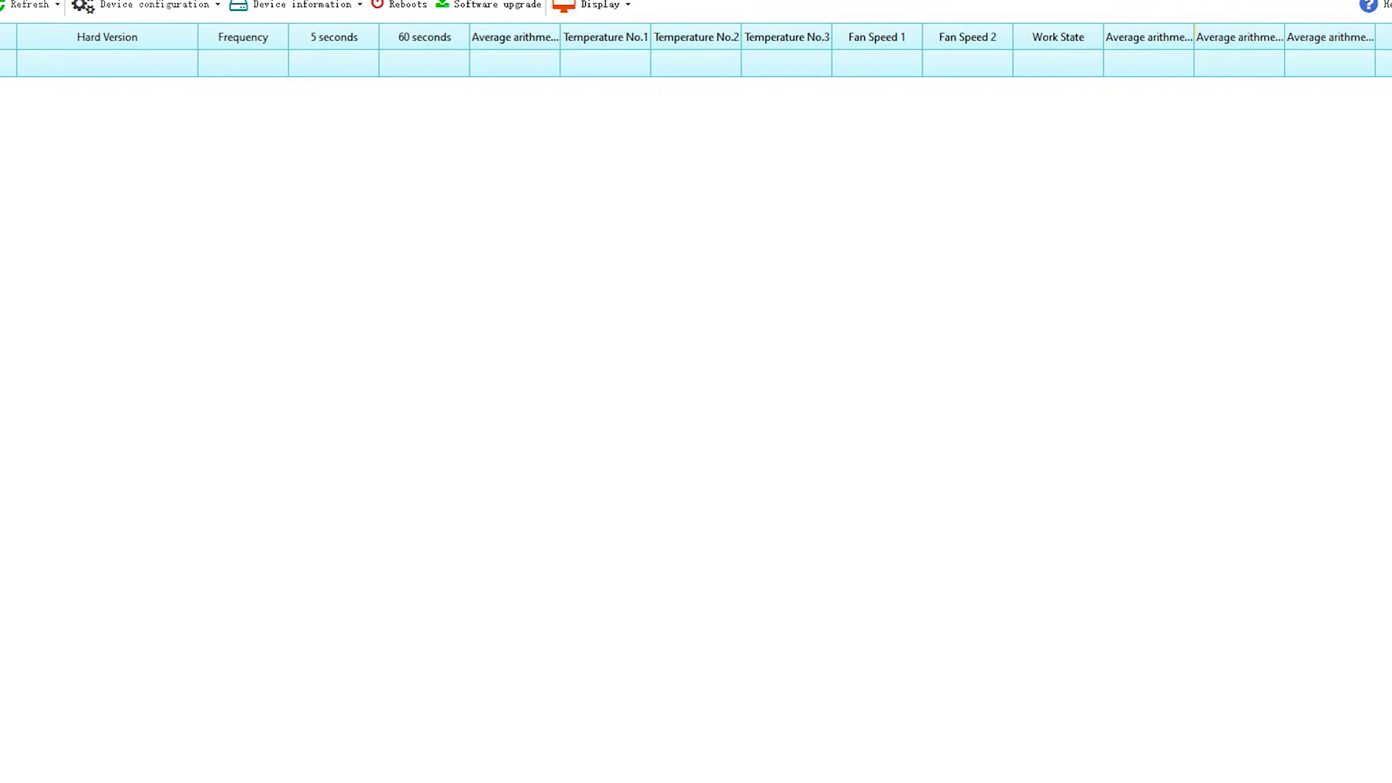
key(super+Down)
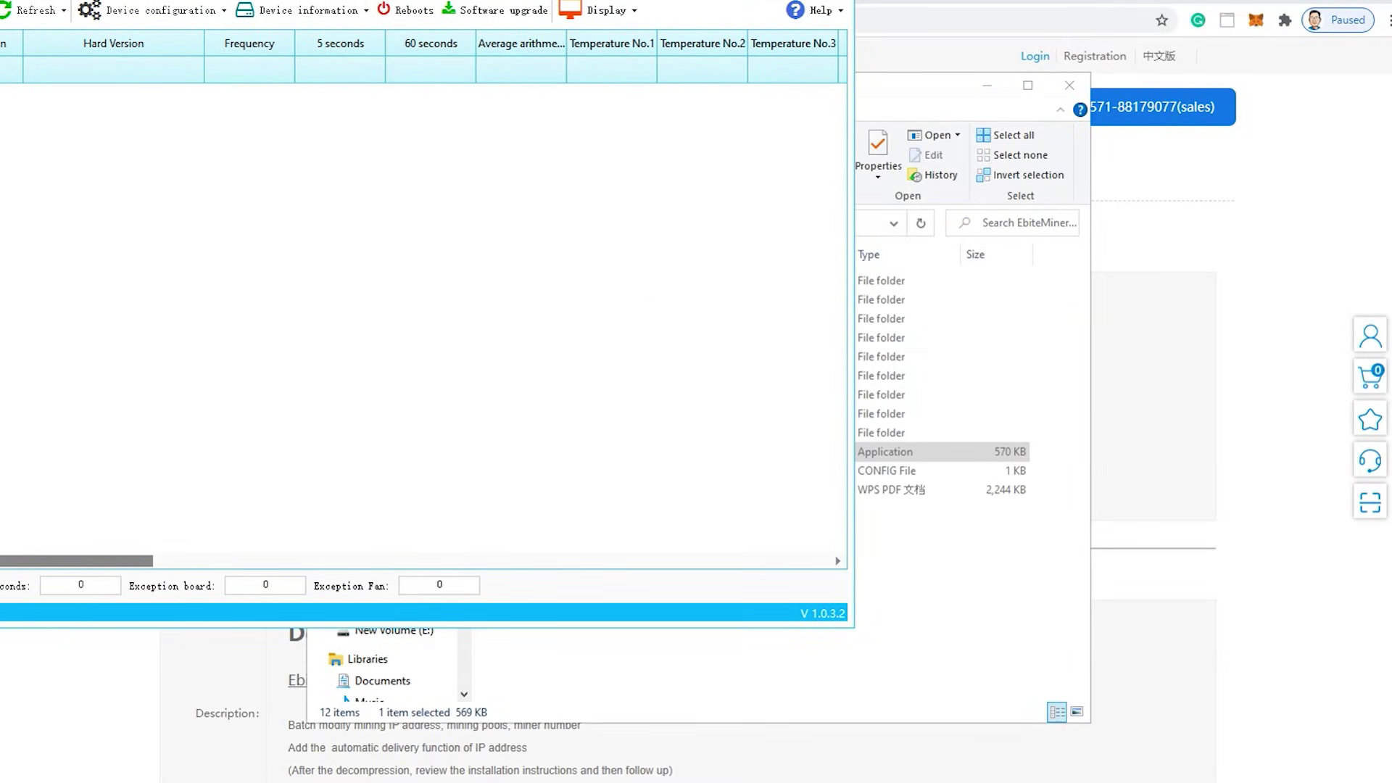
drag(942, 84, 849, 121)
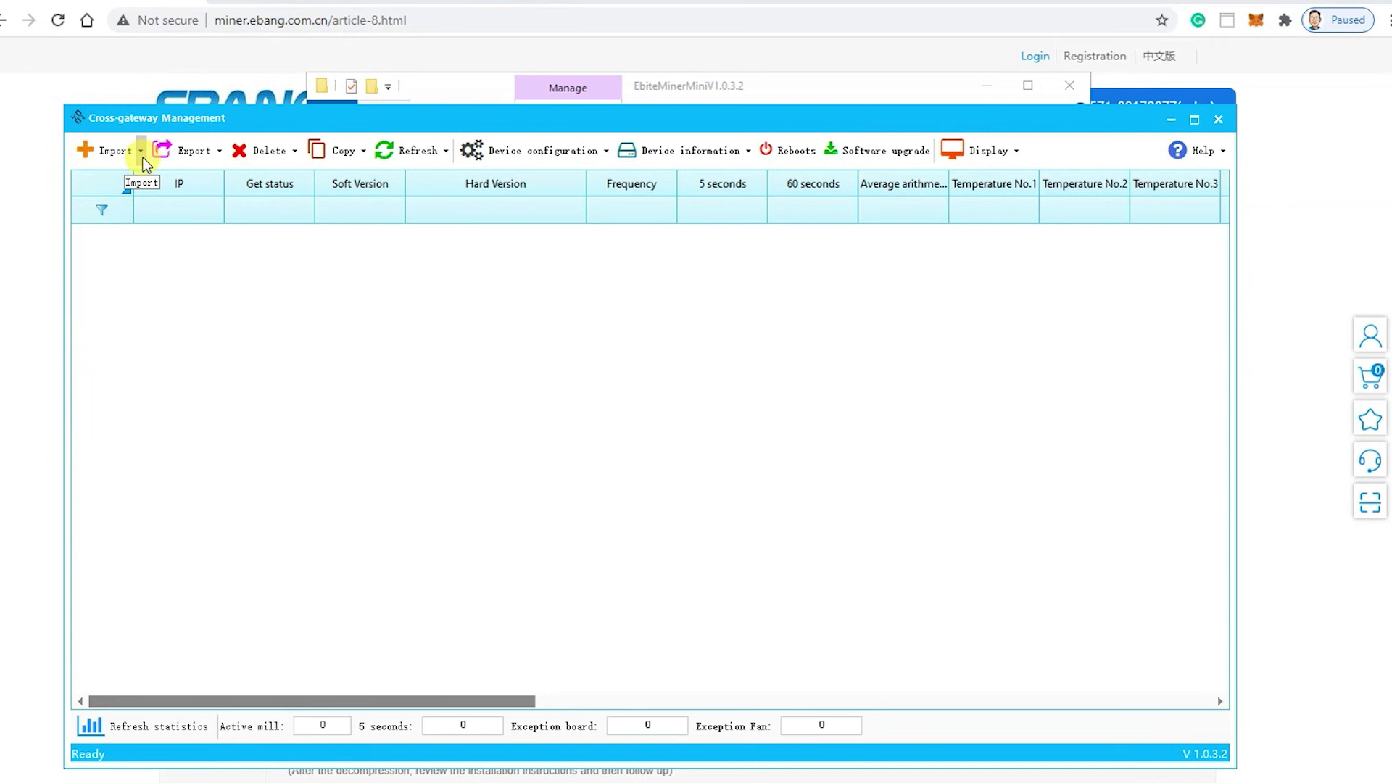
click(140, 151)
click(133, 180)
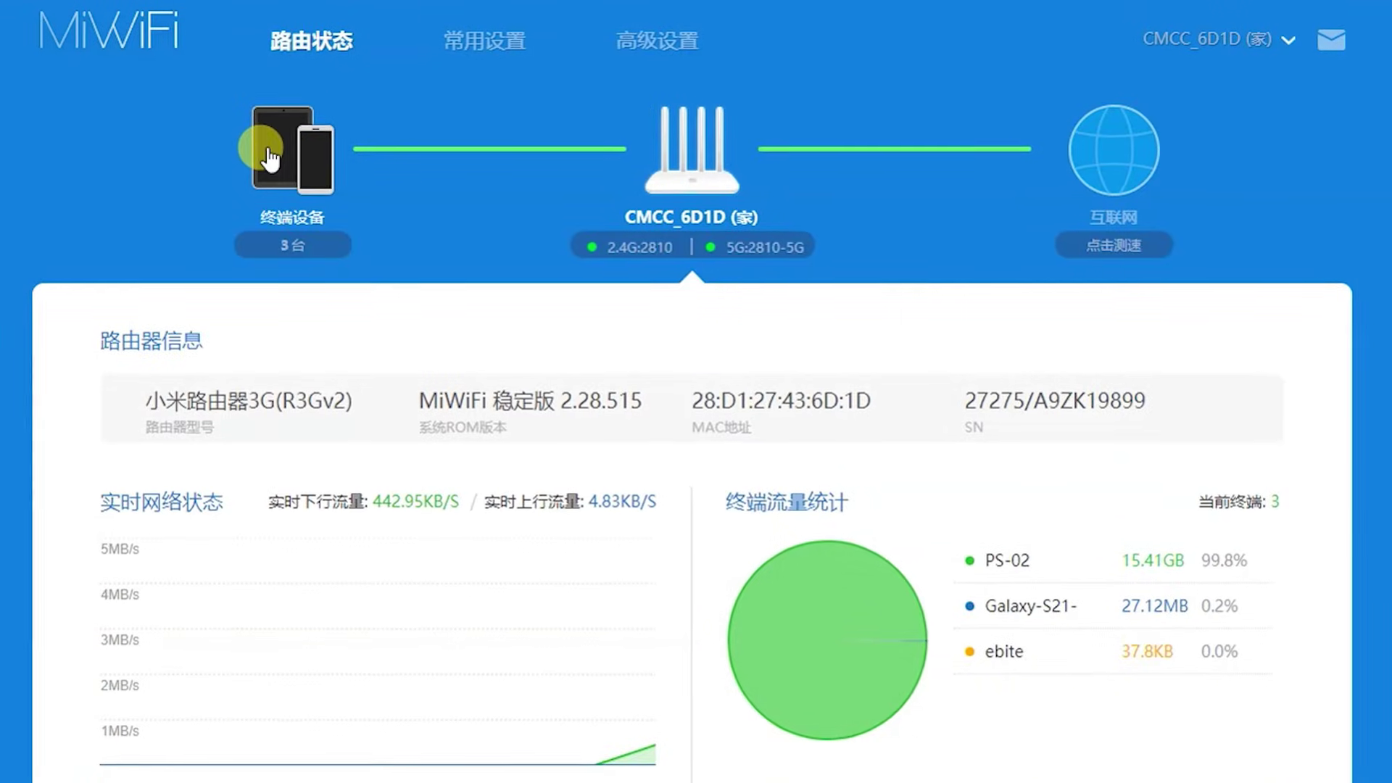
Open the MiWiFi router's connected-device list and look up the IP address of the wired ebite miner.
click(300, 148)
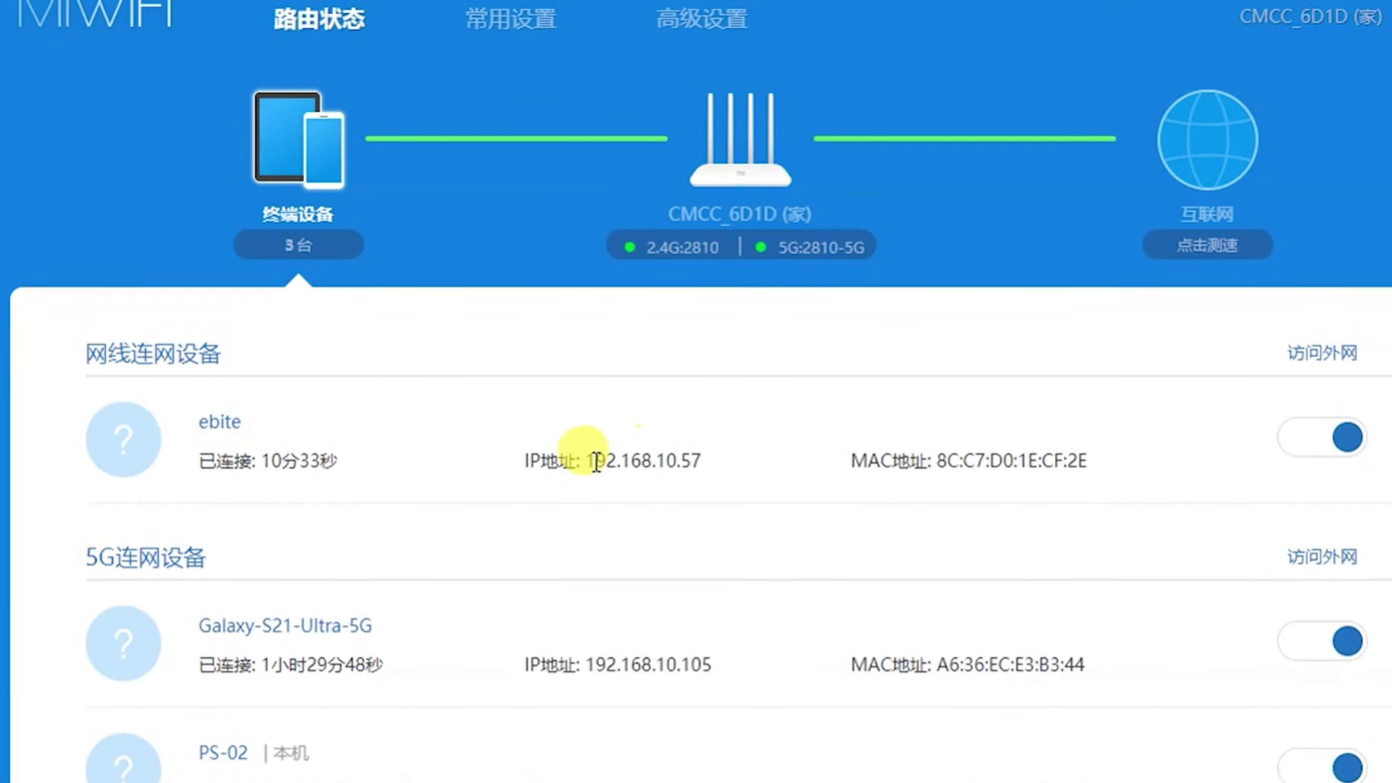
drag(589, 462, 706, 467)
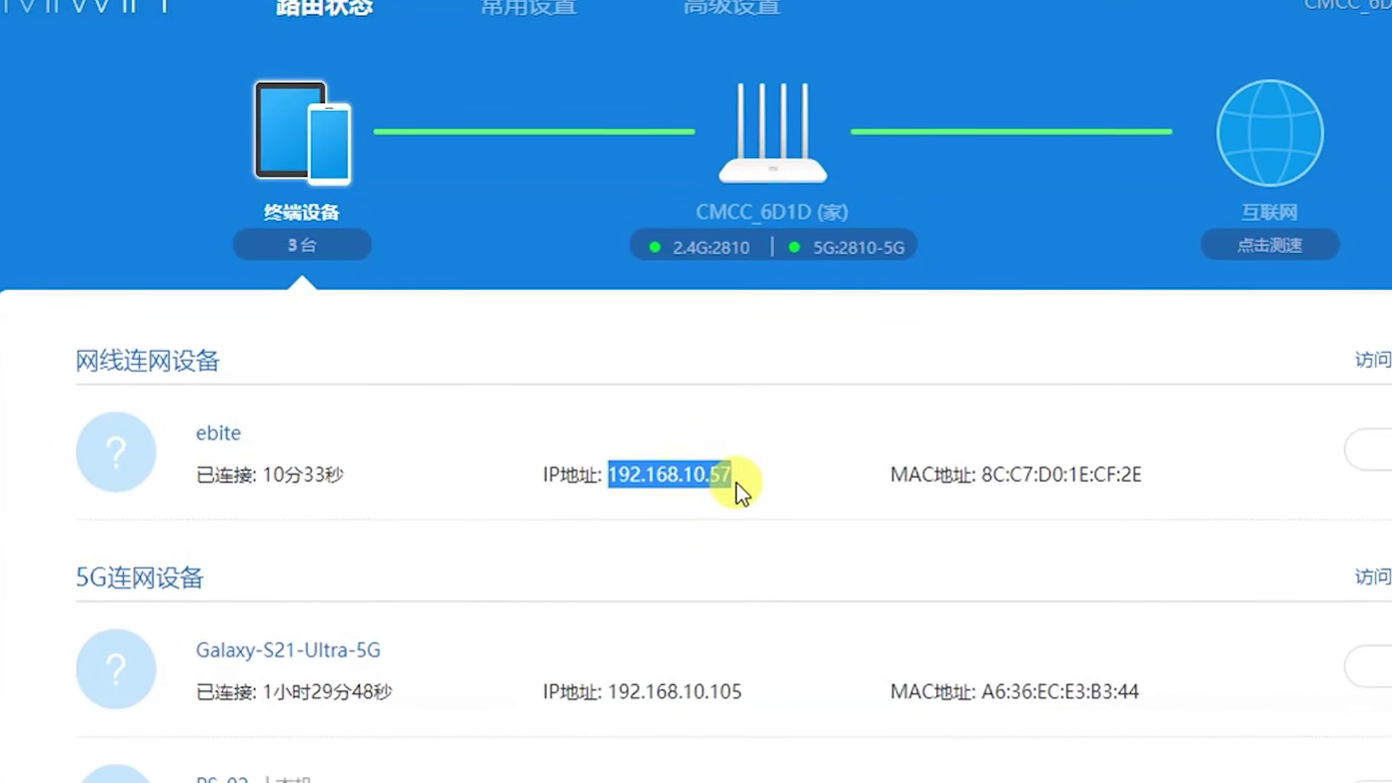
right_click(717, 496)
click(736, 507)
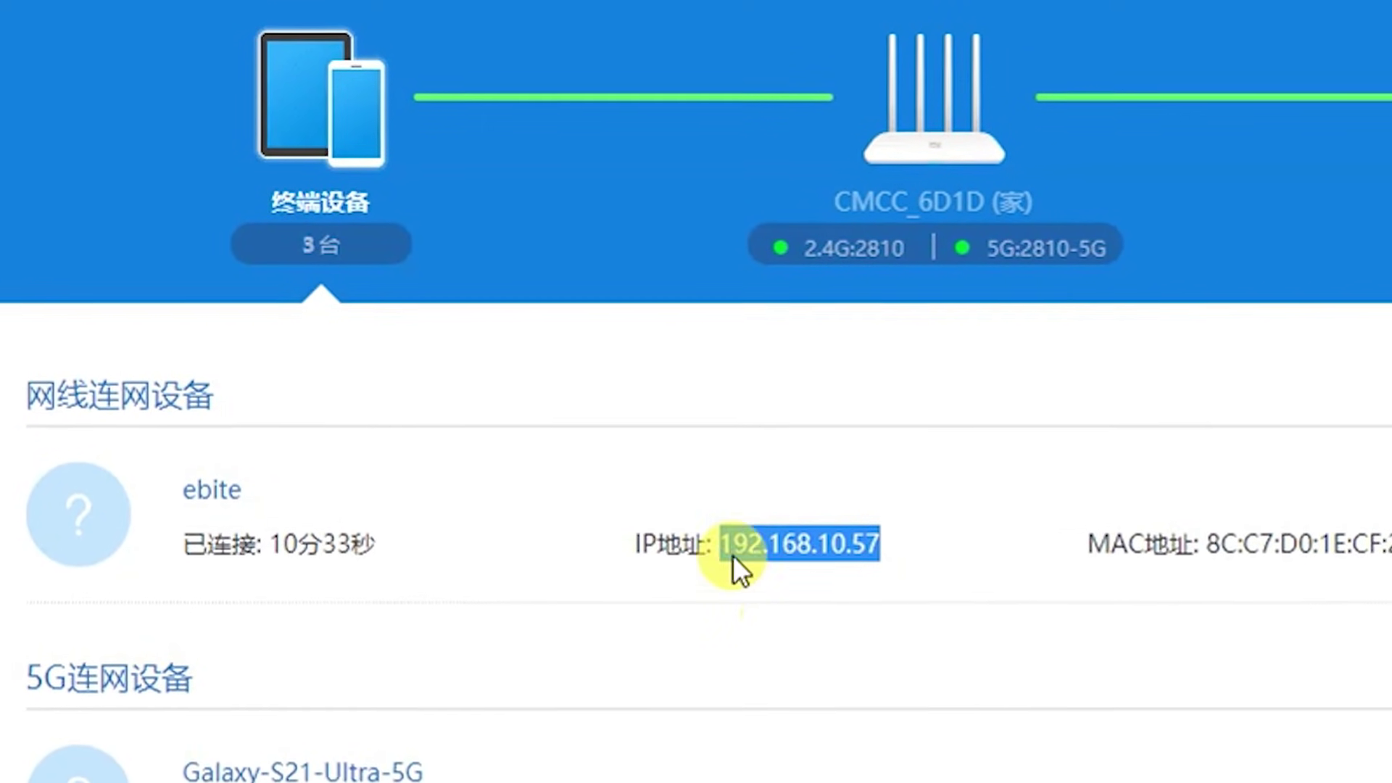
click(234, 490)
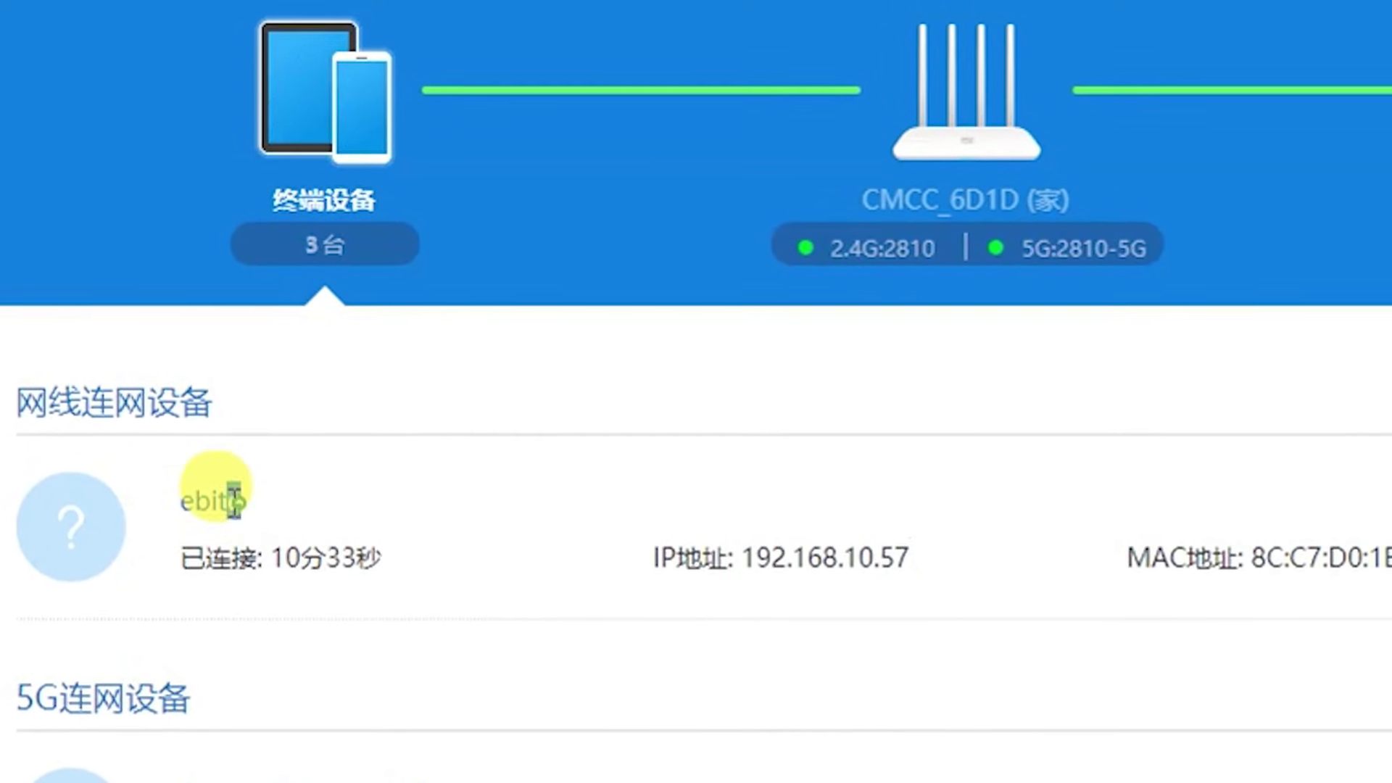
drag(234, 500, 181, 498)
drag(943, 577, 787, 573)
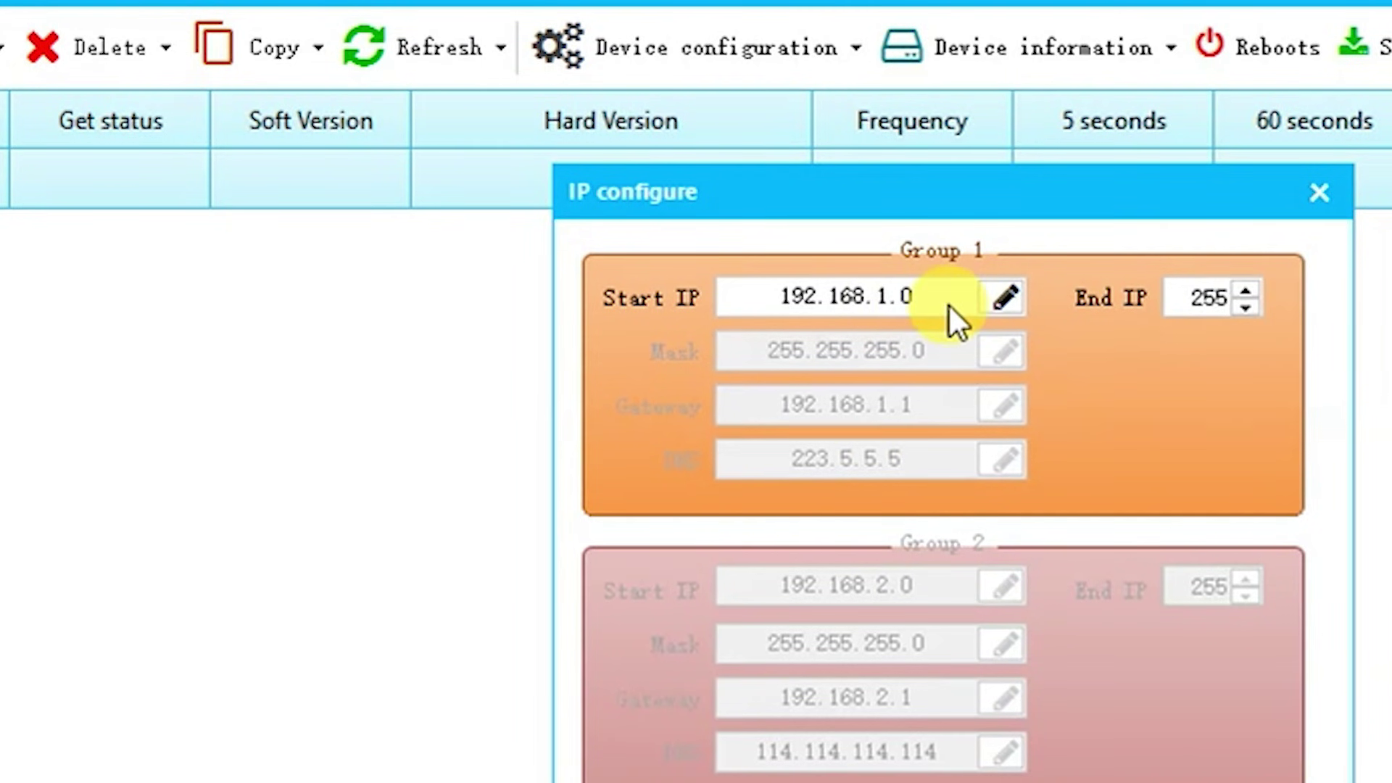
Import the miner with Group 1 start IP 192.168.10.57 and end IP 57, and refresh its status.
click(1008, 297)
click(825, 308)
double_click(823, 296)
text(10)
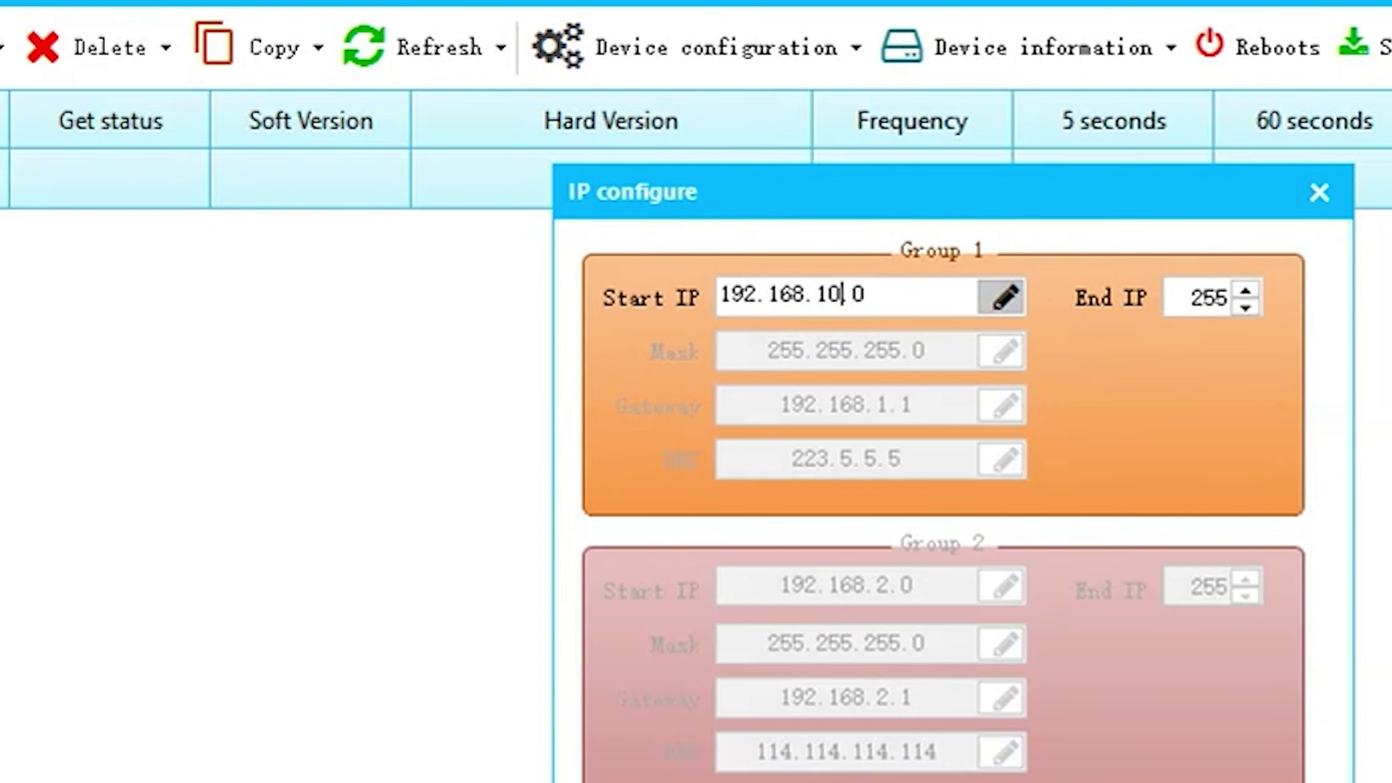
double_click(854, 287)
text(57)
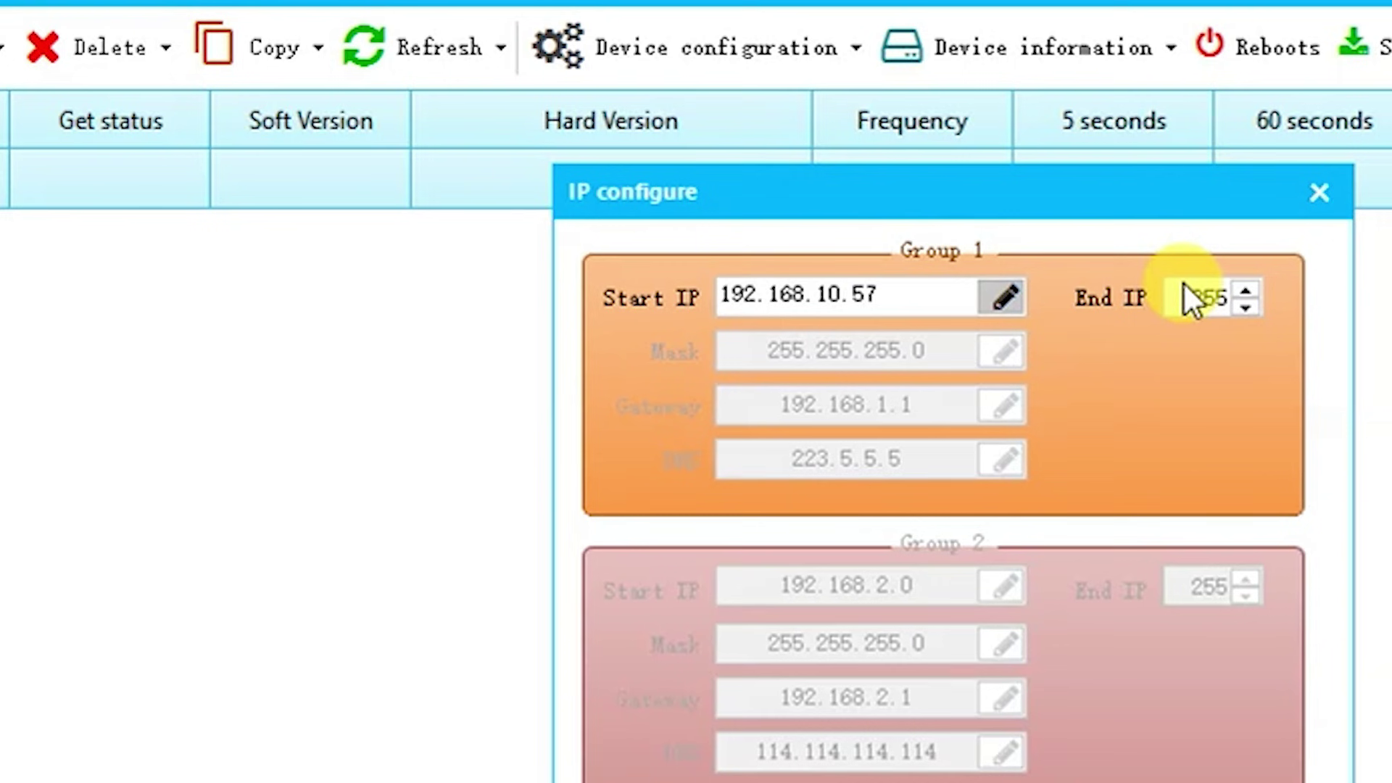
double_click(1187, 296)
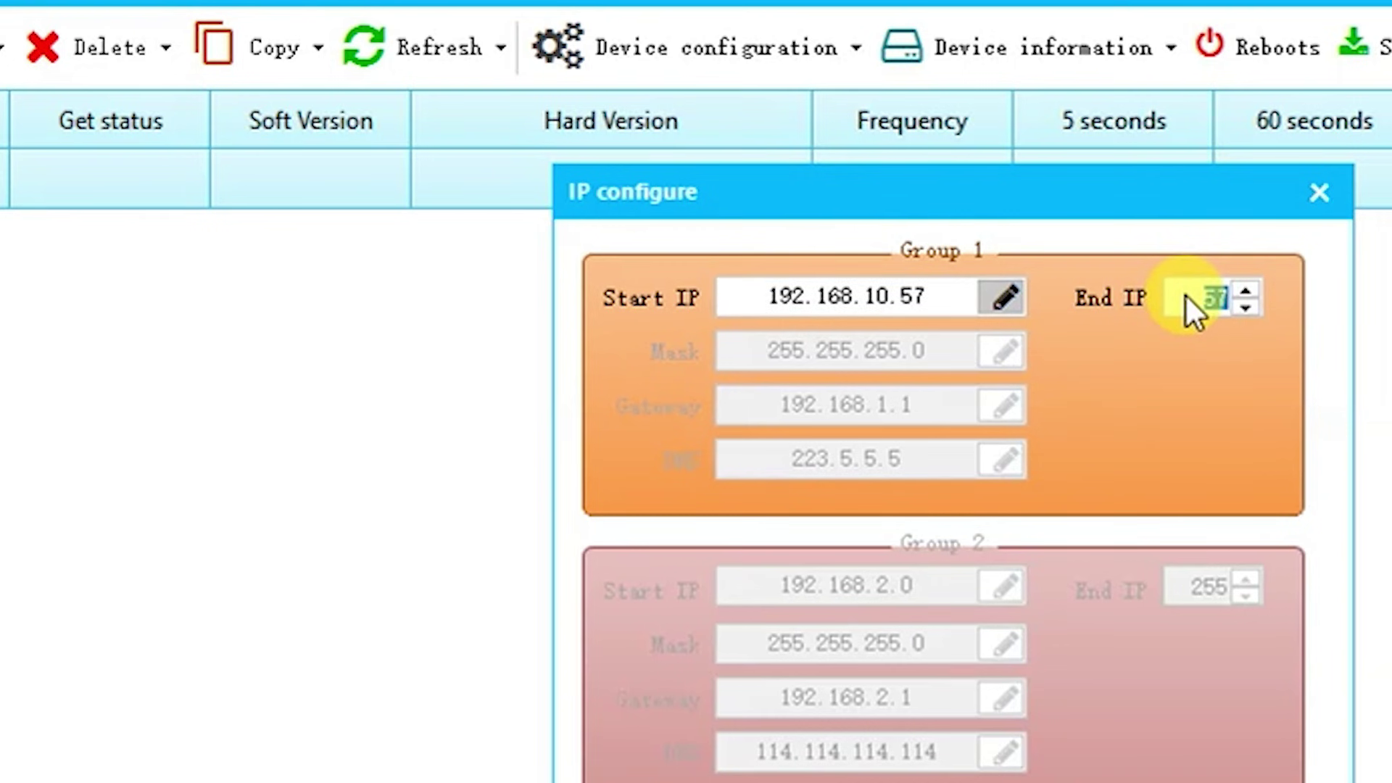
key(Return)
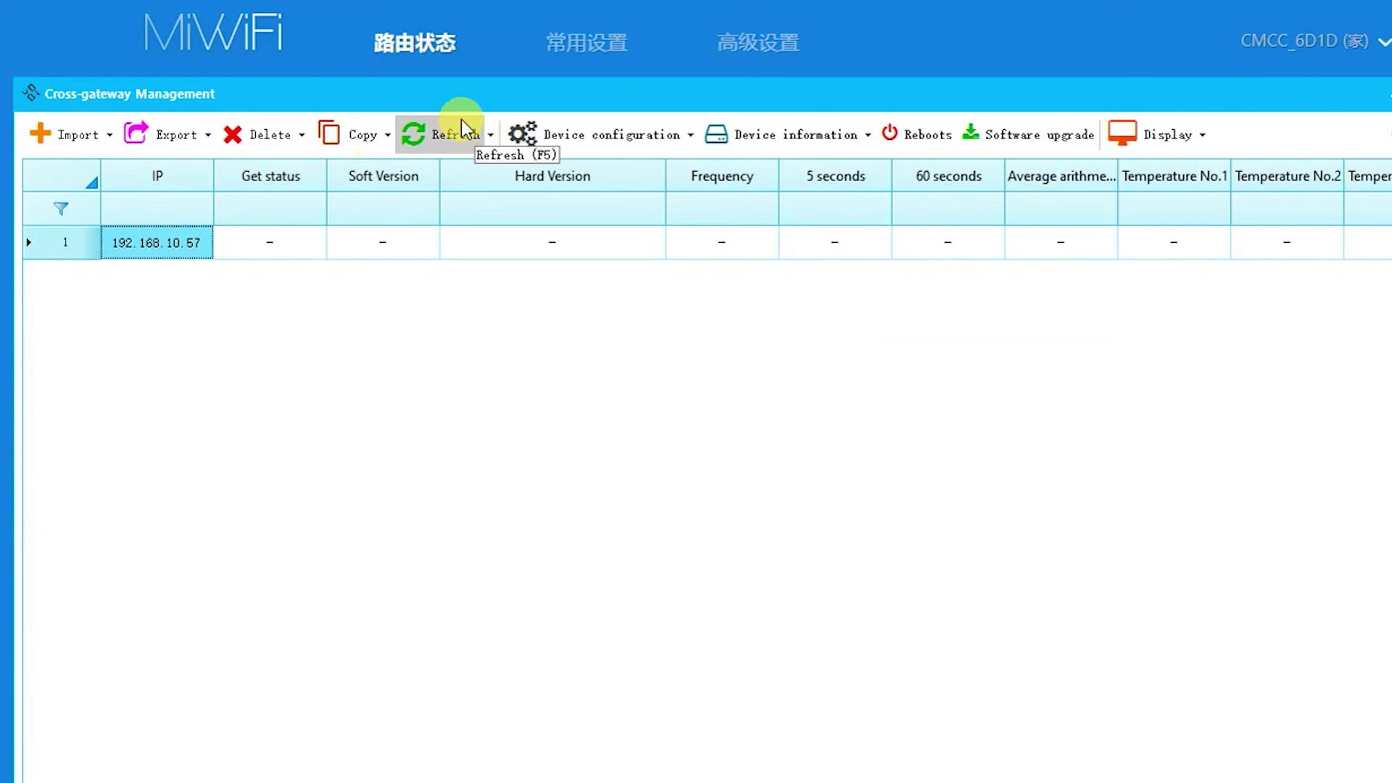
click(445, 138)
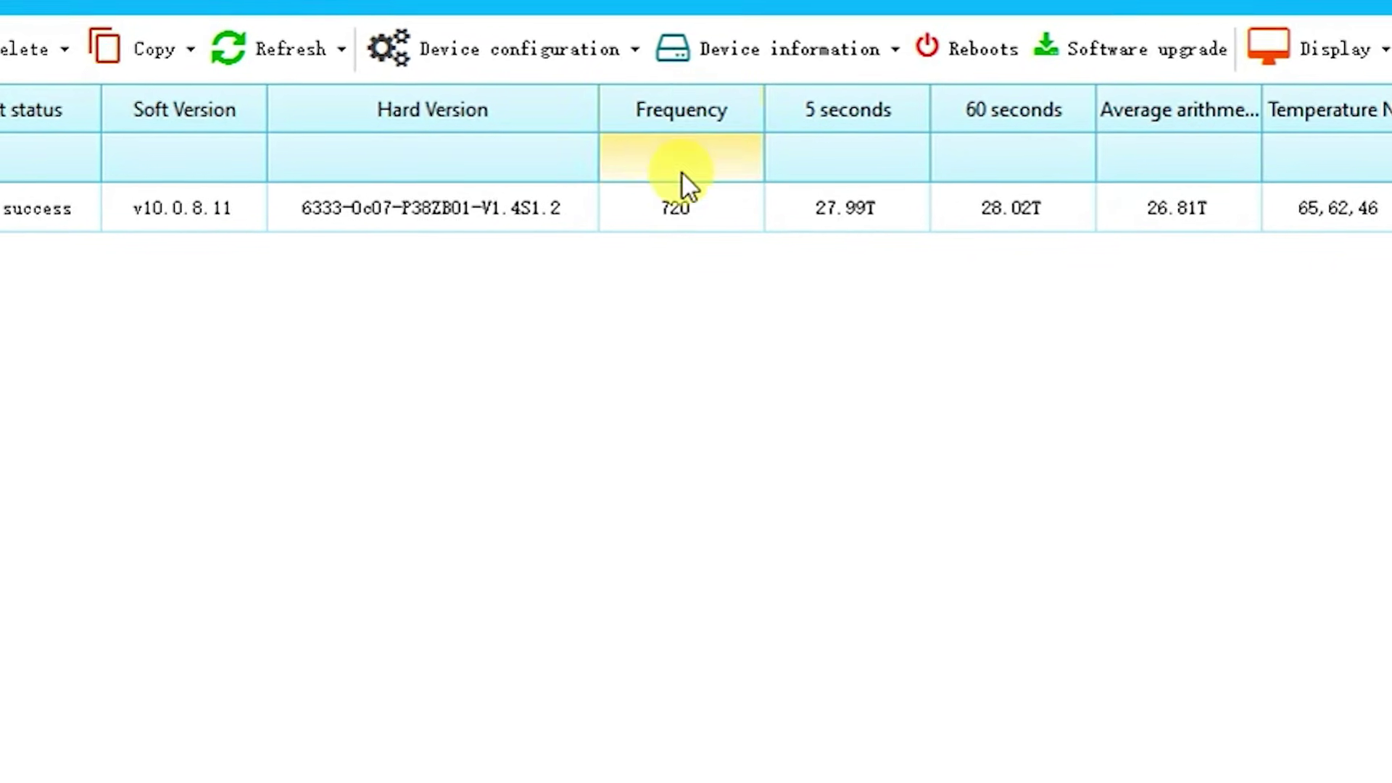
click(226, 218)
right_click(670, 212)
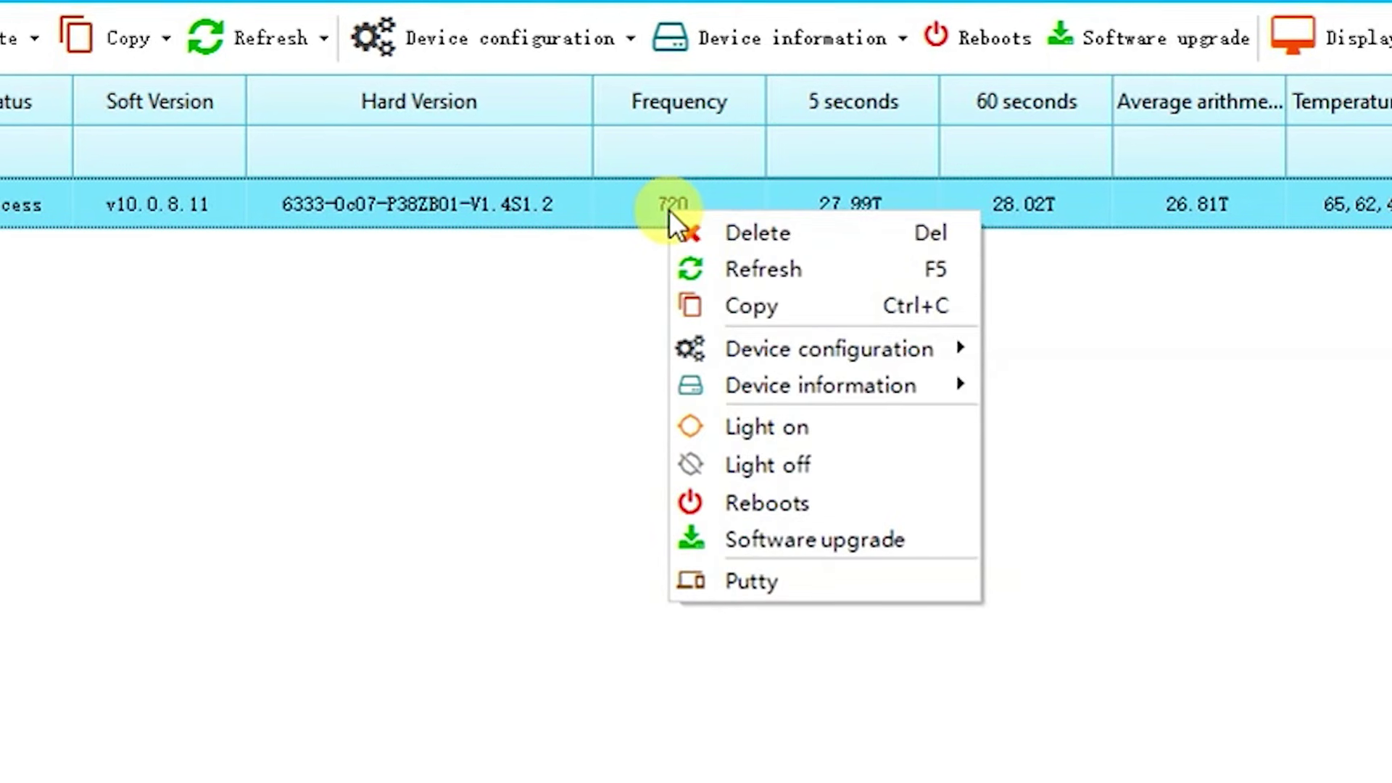
mouse_move(780, 352)
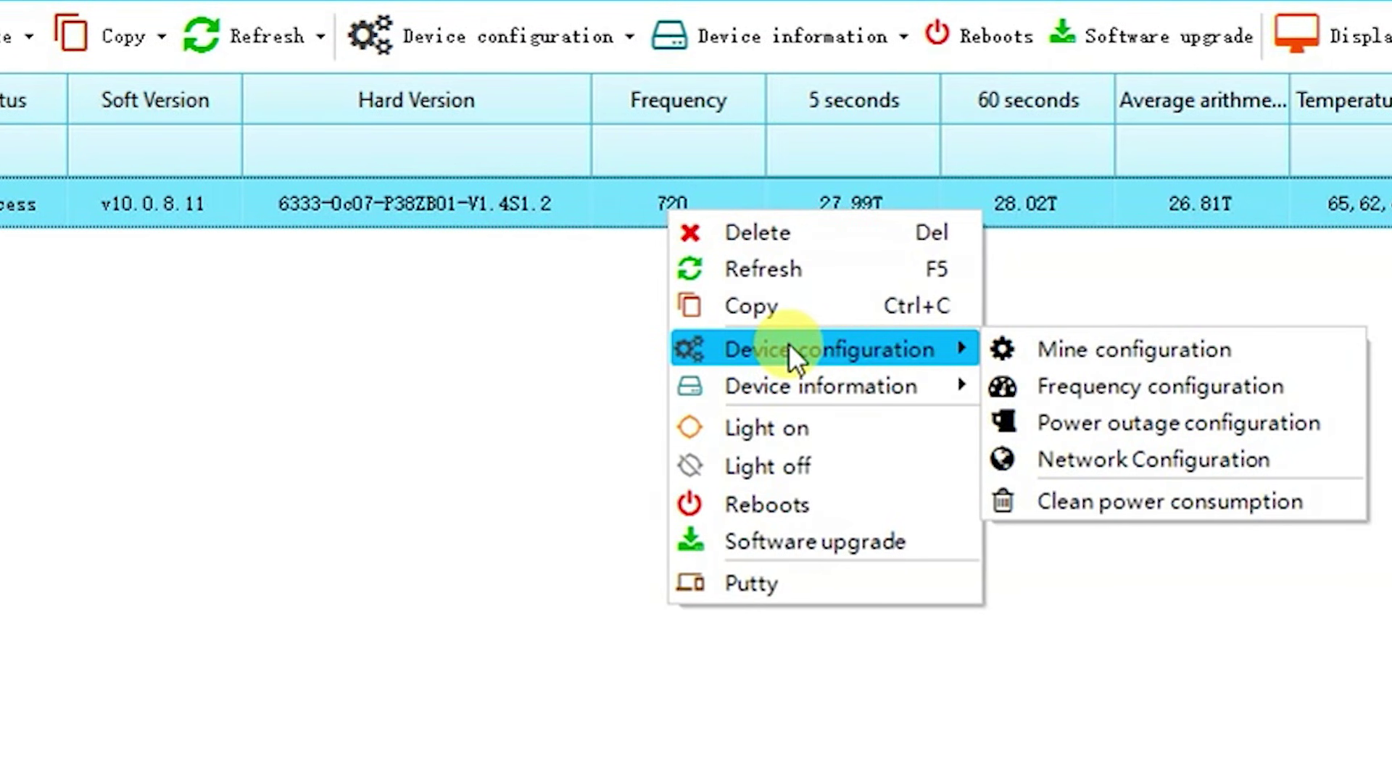
click(556, 407)
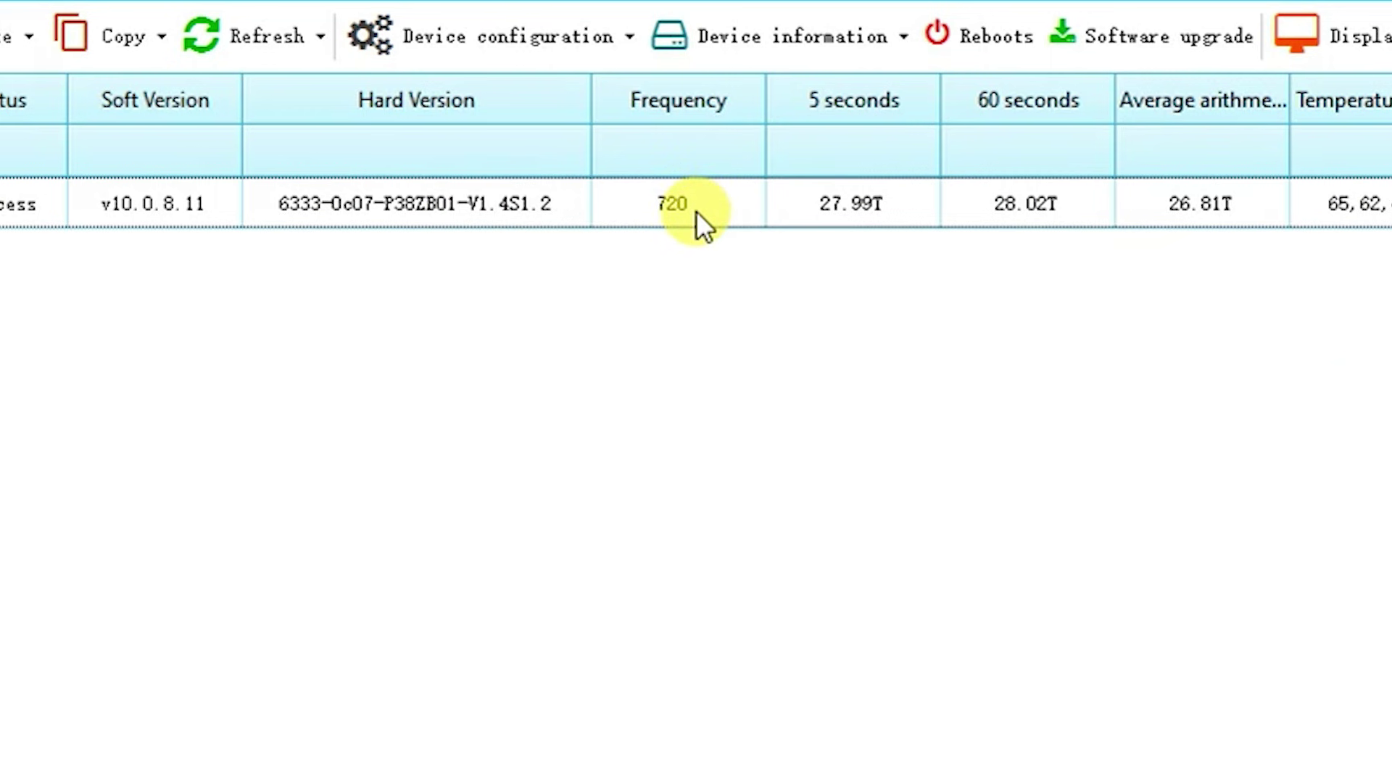
click(697, 206)
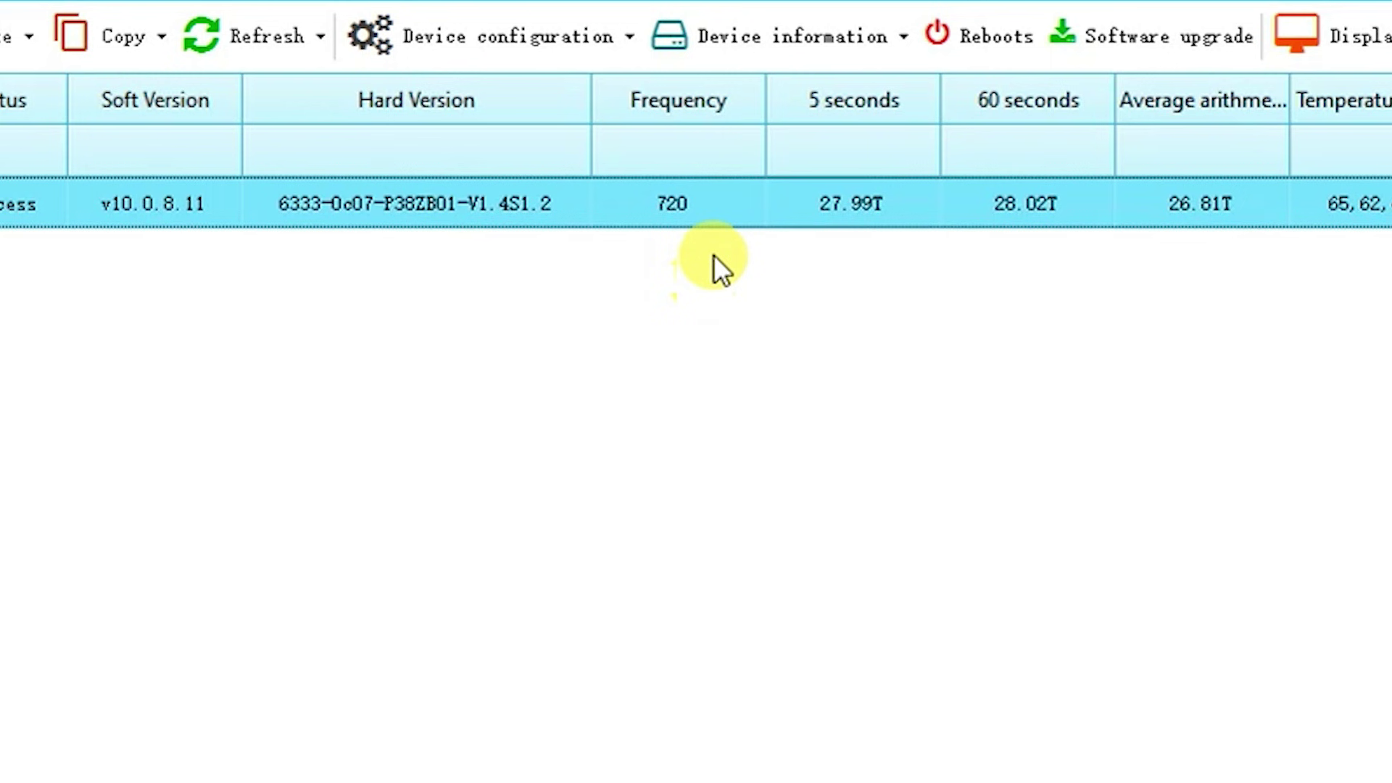
right_click(705, 206)
mouse_move(847, 342)
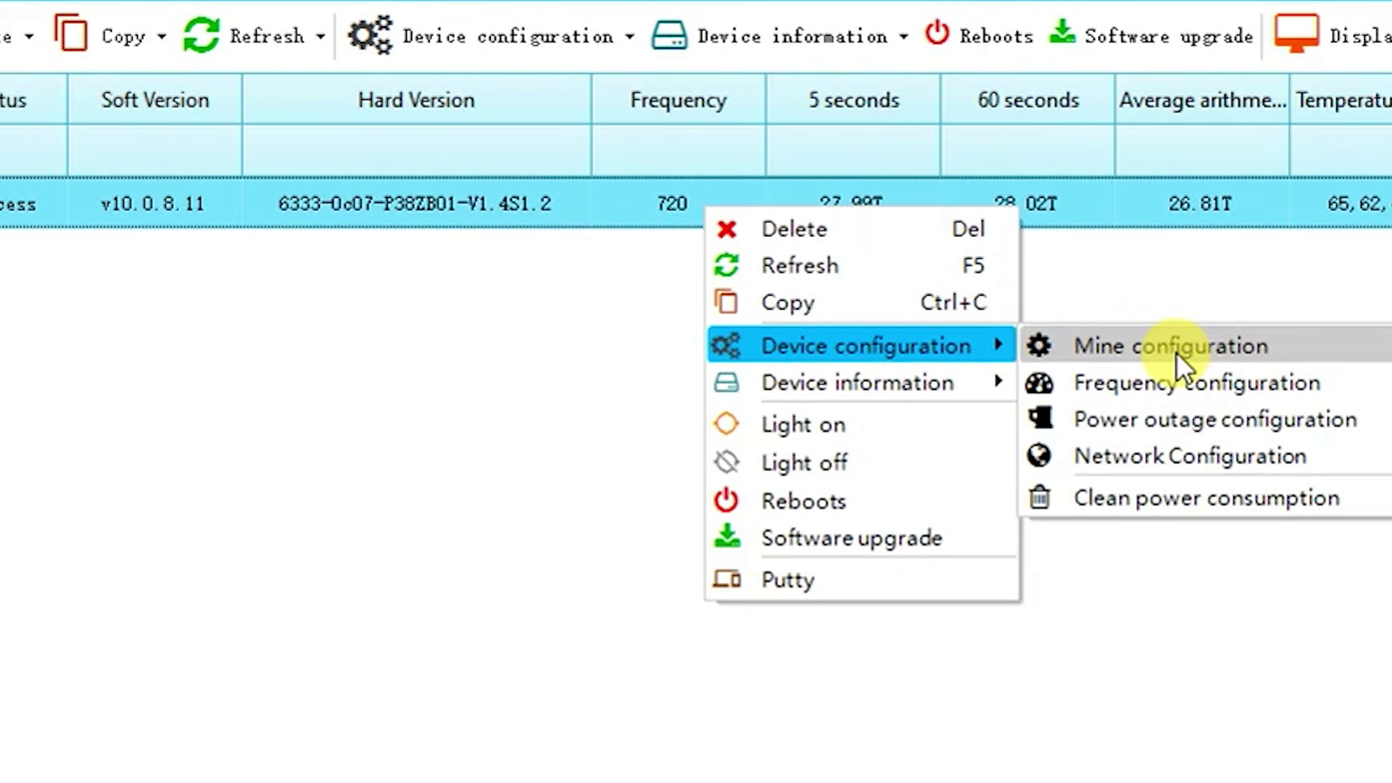
click(483, 307)
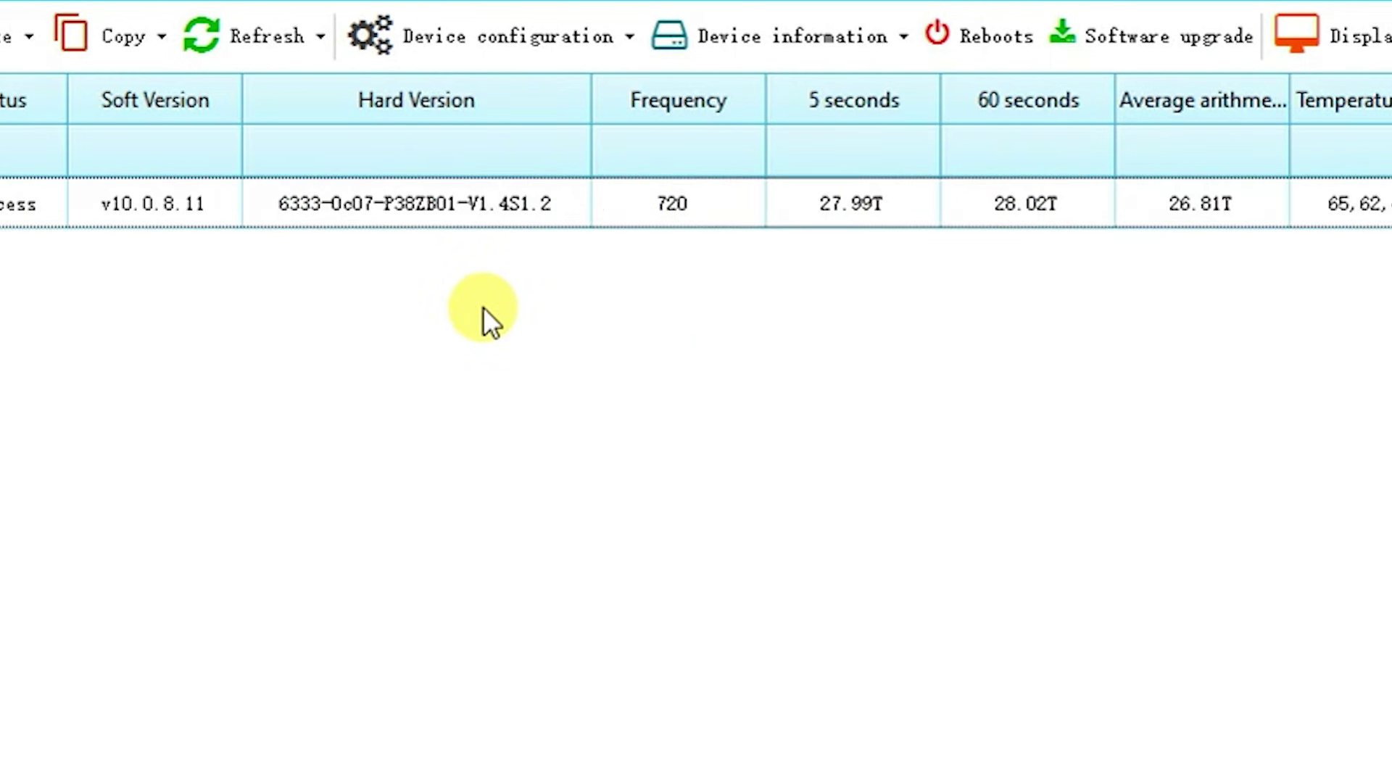
View the mine configuration of the miner at 192.168.10.57 and close it without entering a pool.
right_click(689, 197)
mouse_move(747, 337)
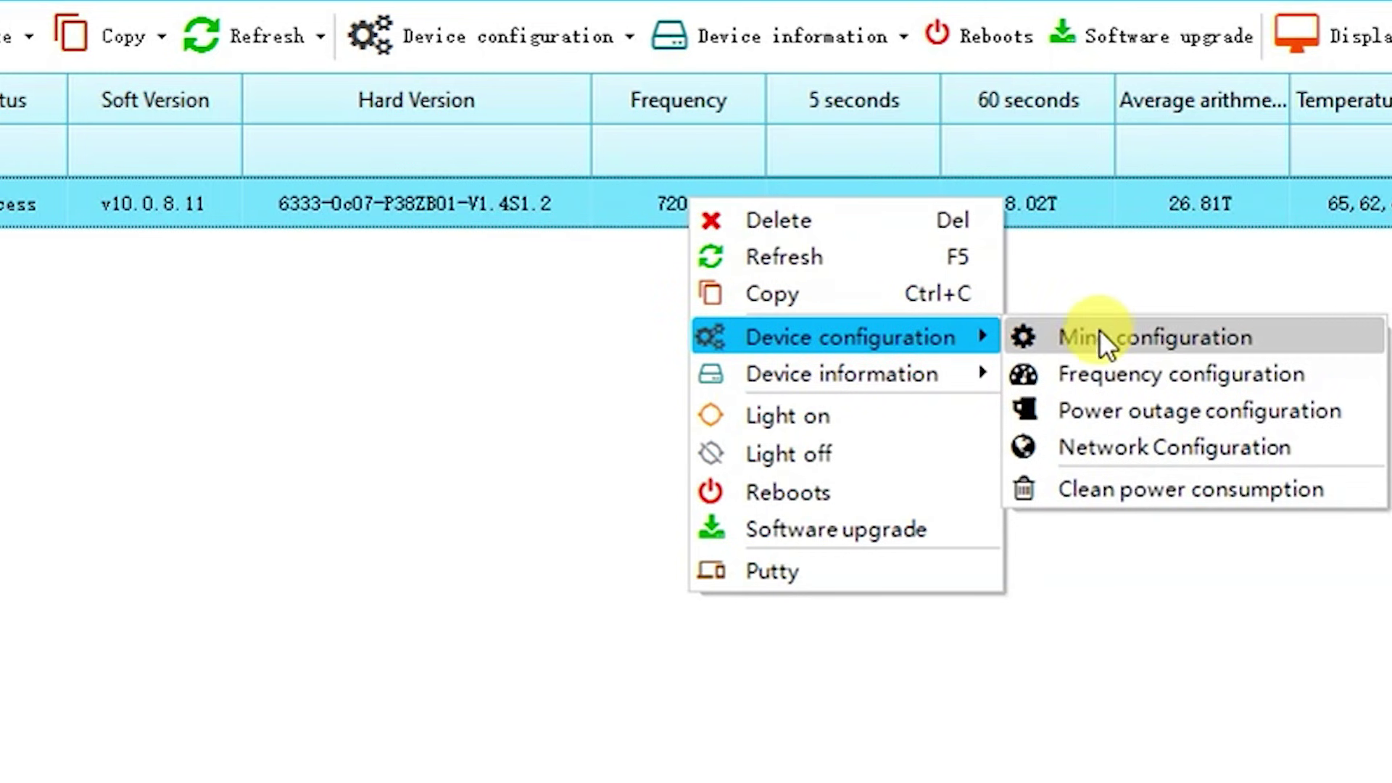
click(1143, 338)
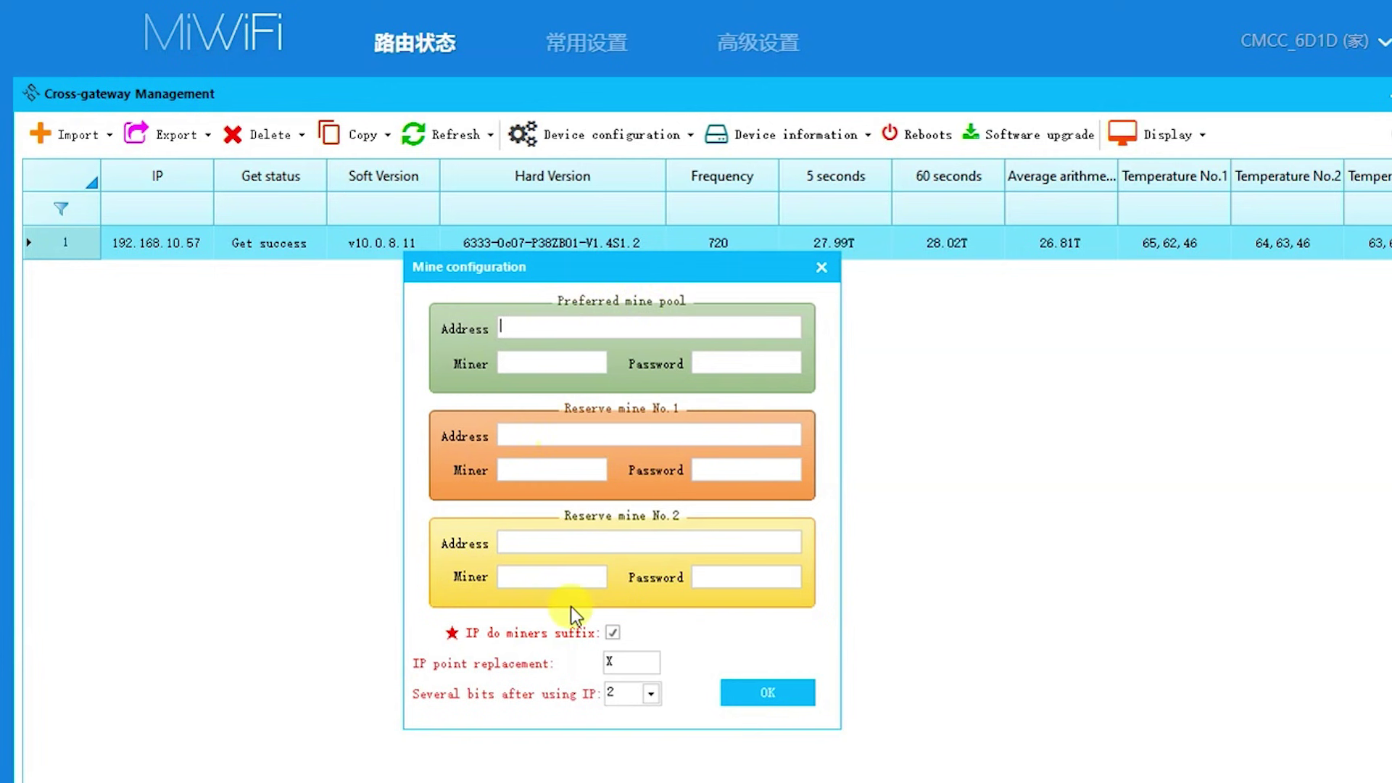
click(824, 270)
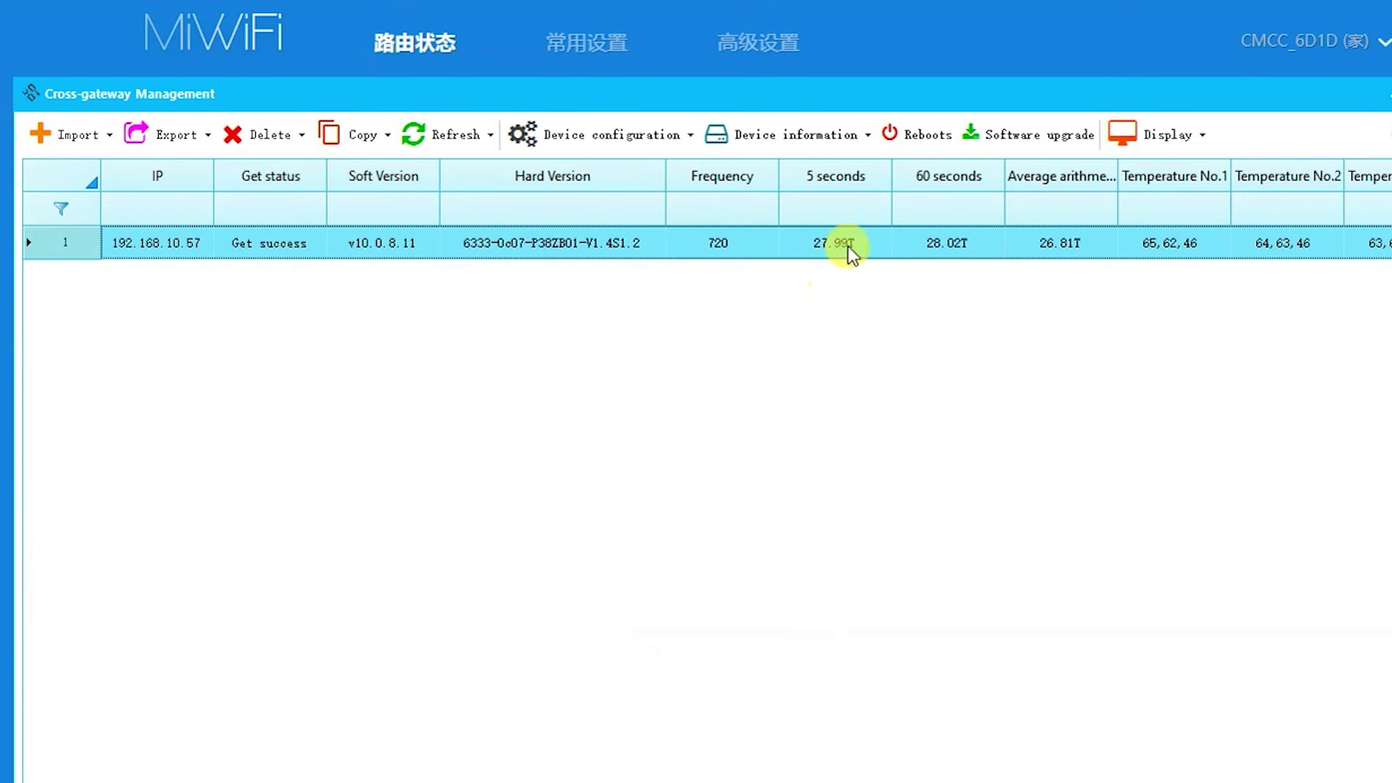
View the available frequency options for the miner at 192.168.10.57 and close the frequency configuration without changing it.
right_click(758, 249)
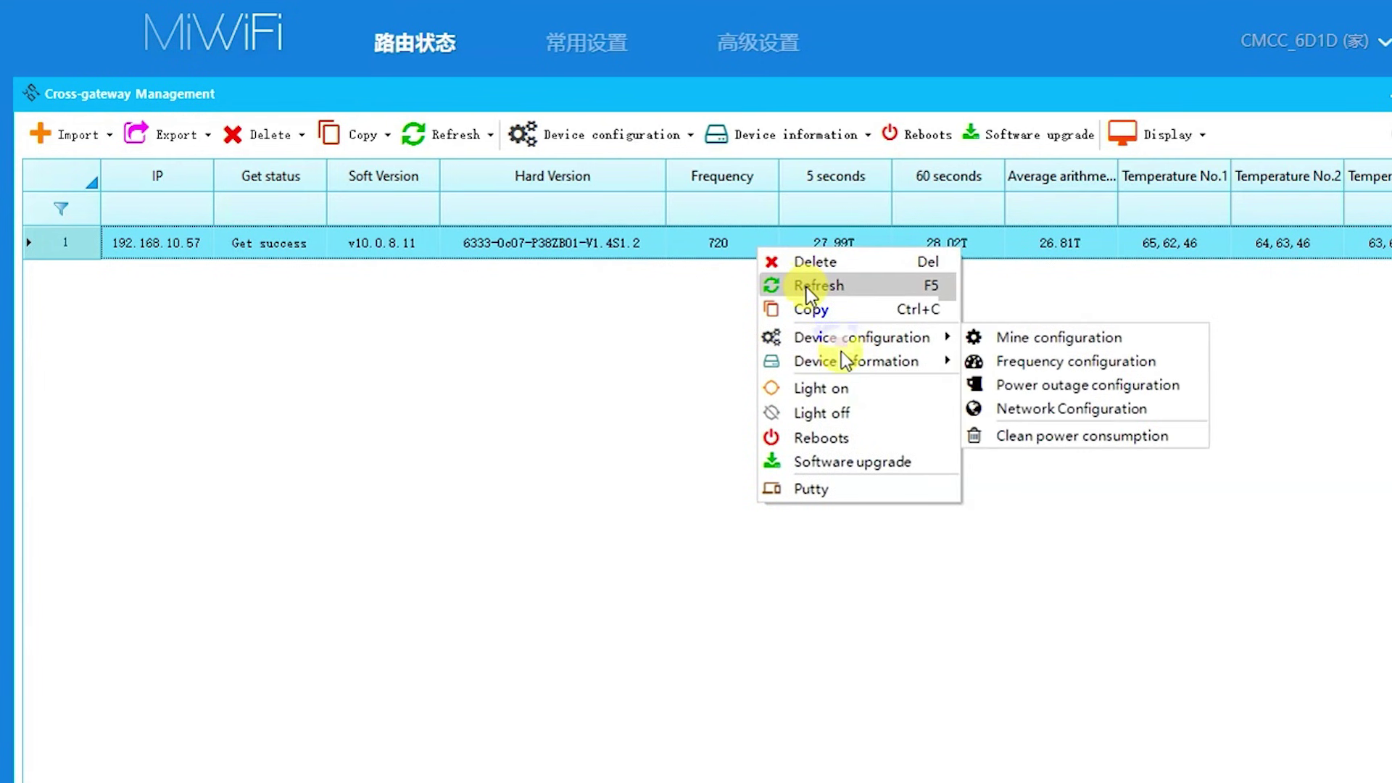
mouse_move(844, 360)
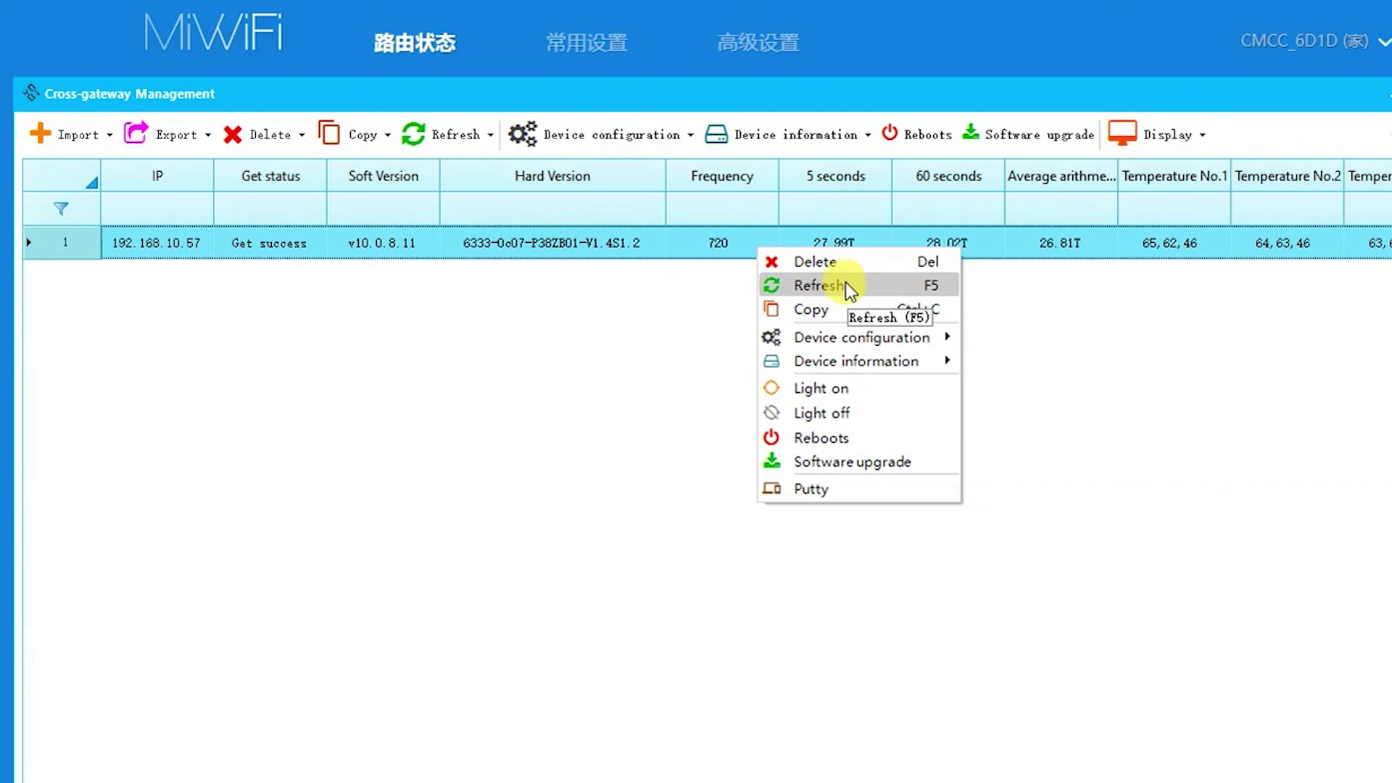
mouse_move(863, 331)
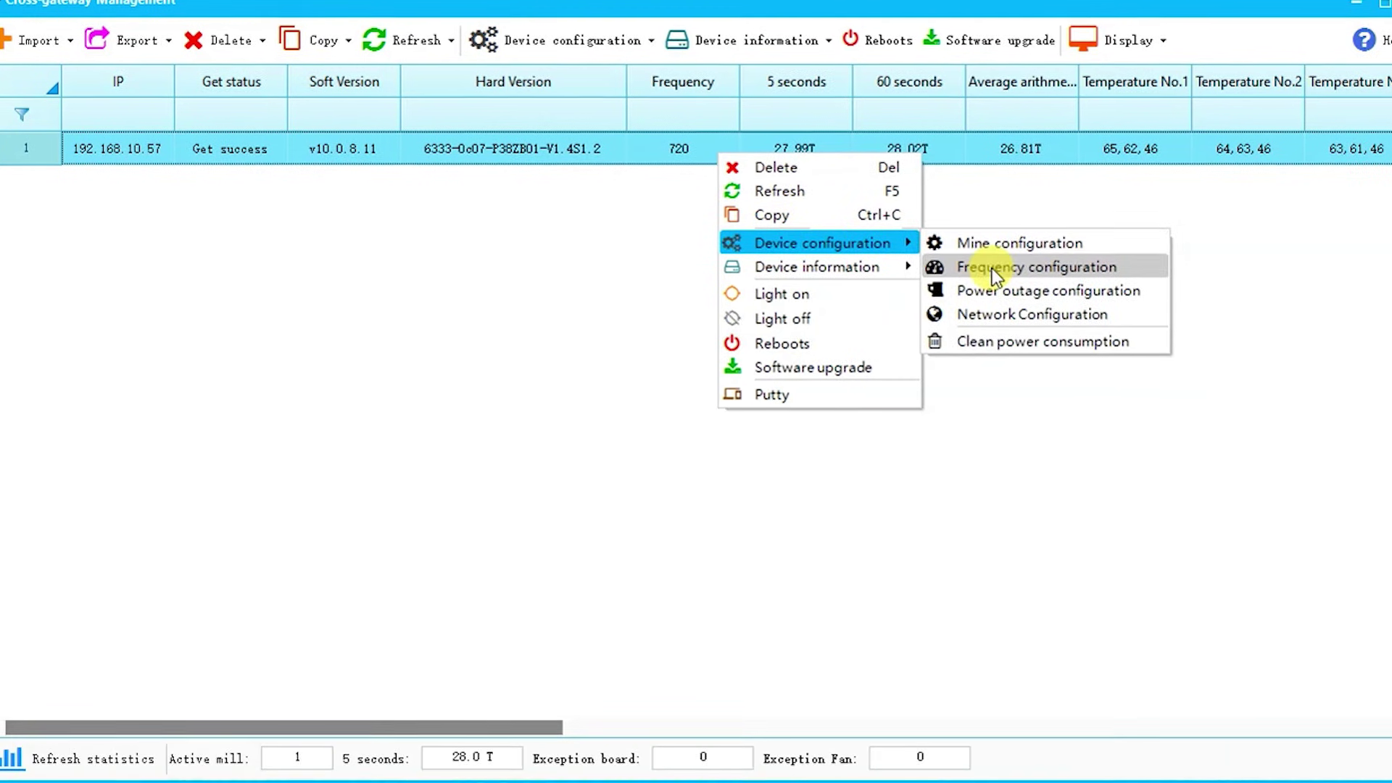
click(996, 361)
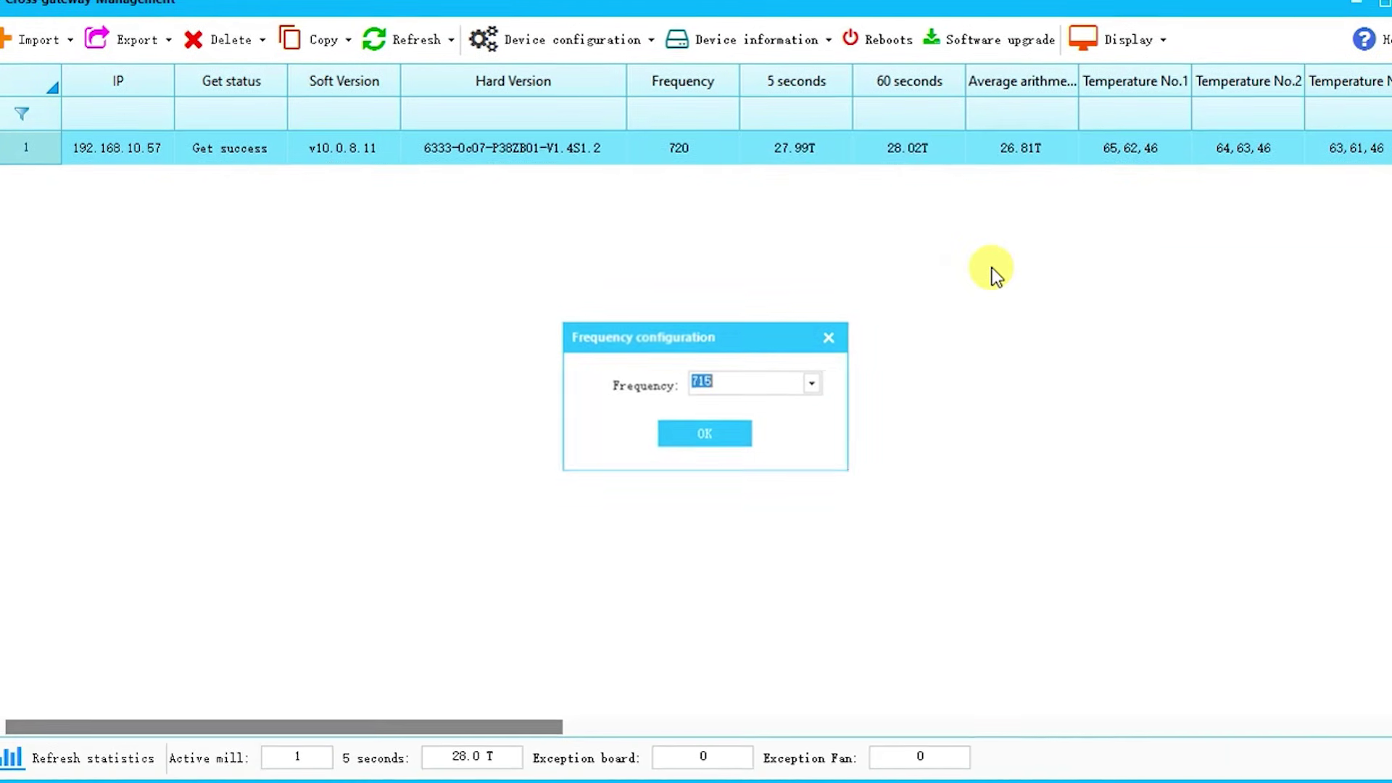
click(813, 382)
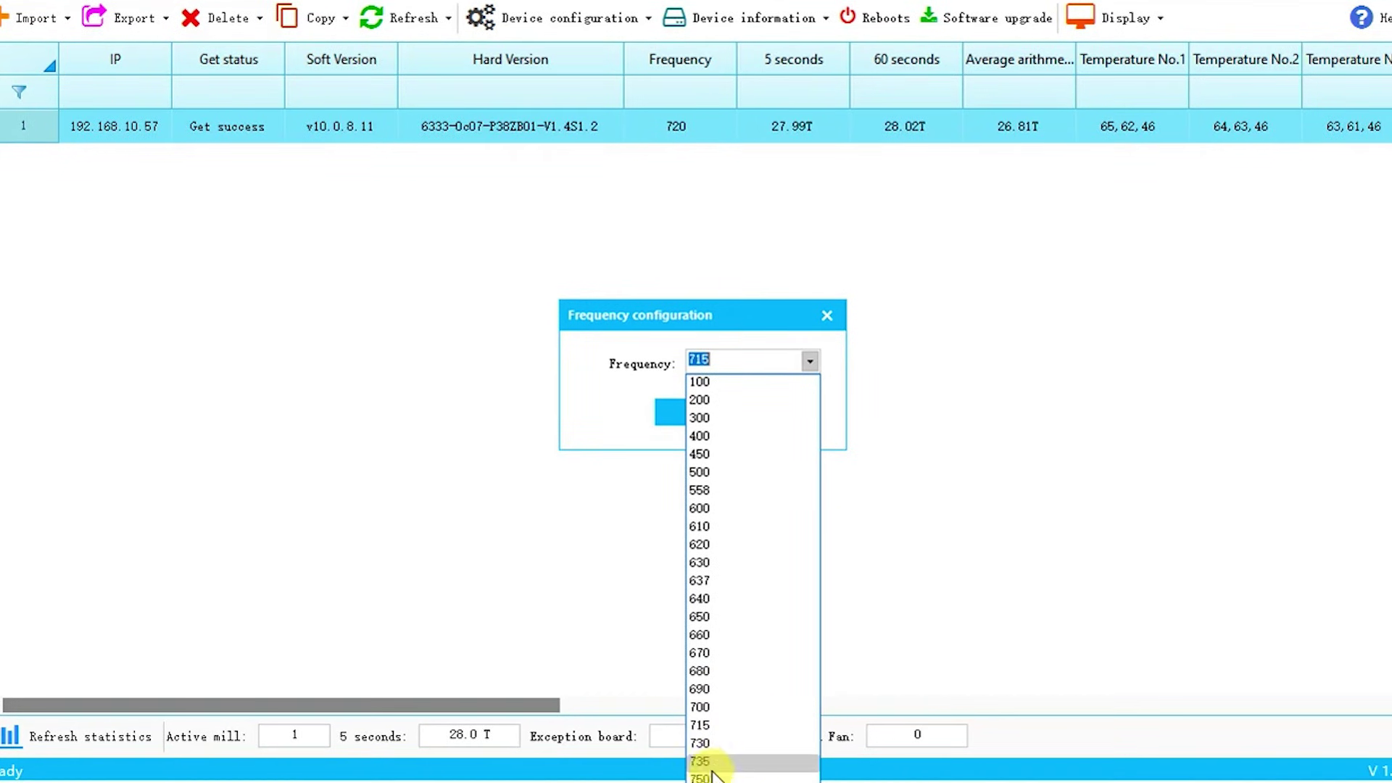
click(819, 316)
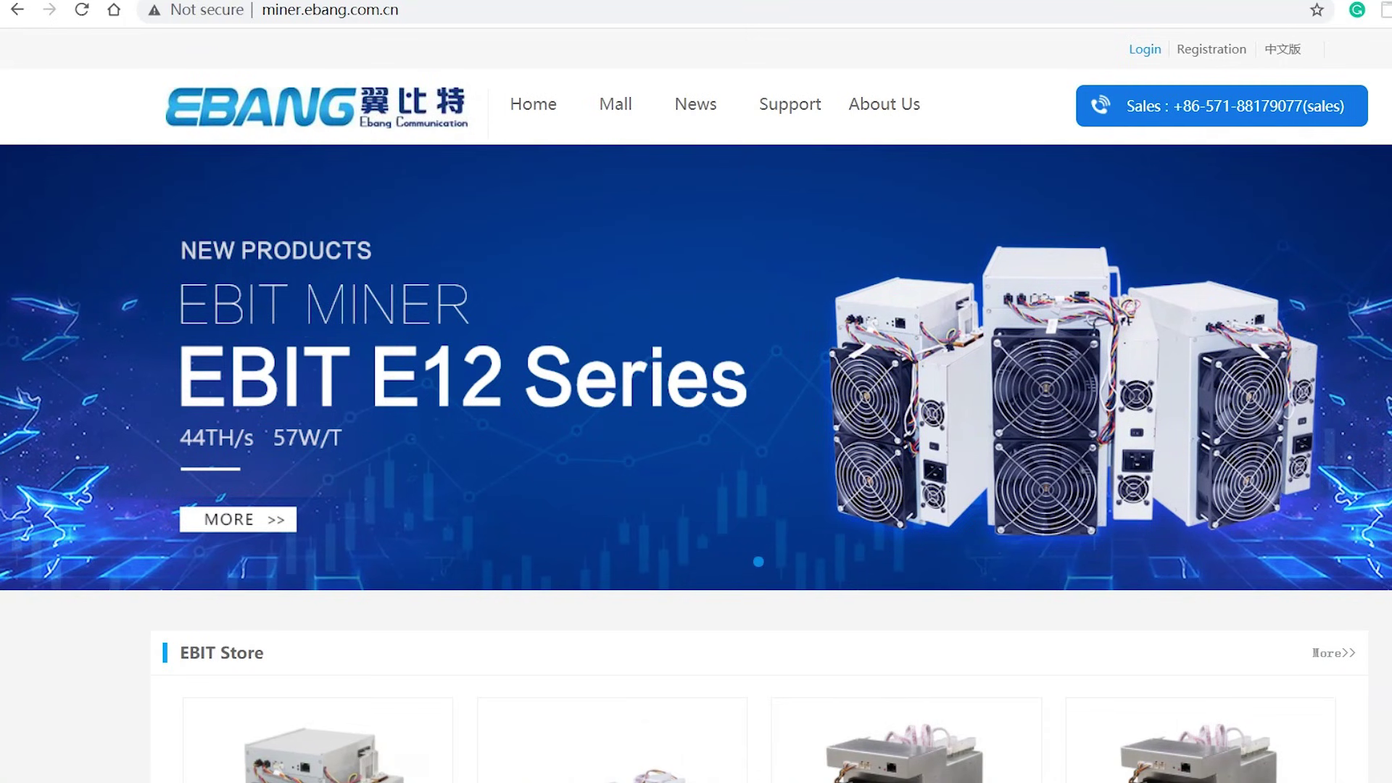
Look through the Ebang home page at miner.ebang.com.cn in the browser and check the site's address and connection information.
scroll(696, 406, down, 10)
scroll(697, 406, down, 4)
scroll(697, 406, up, 15)
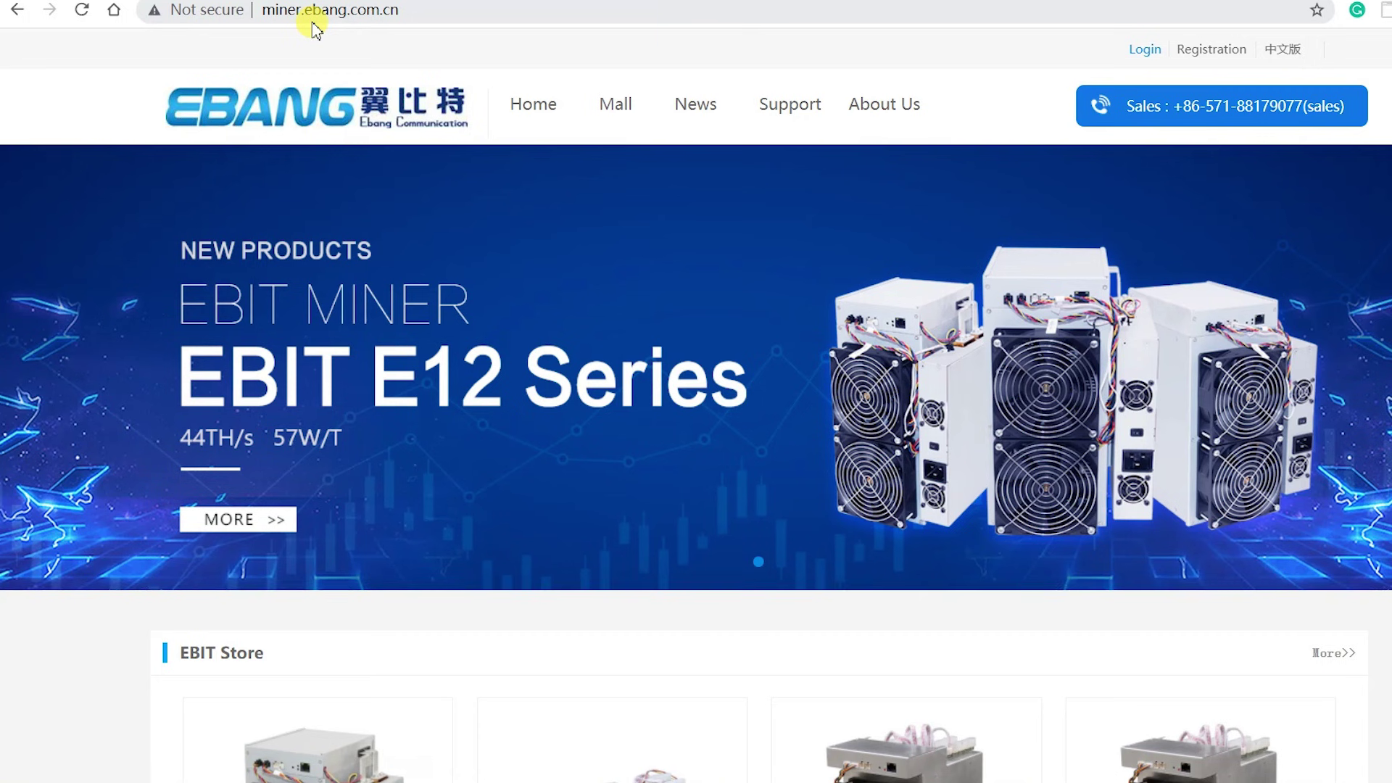
drag(305, 10, 405, 12)
click(411, 8)
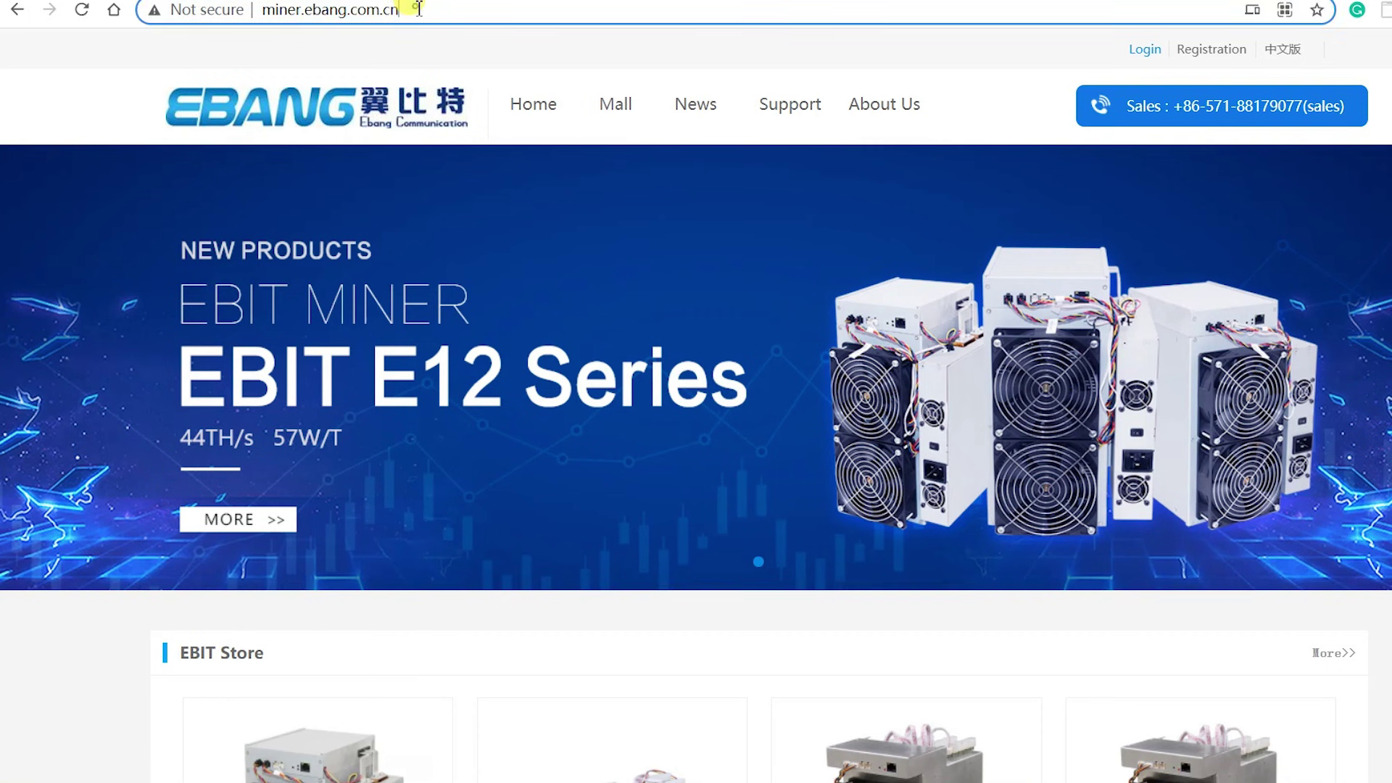
click(200, 16)
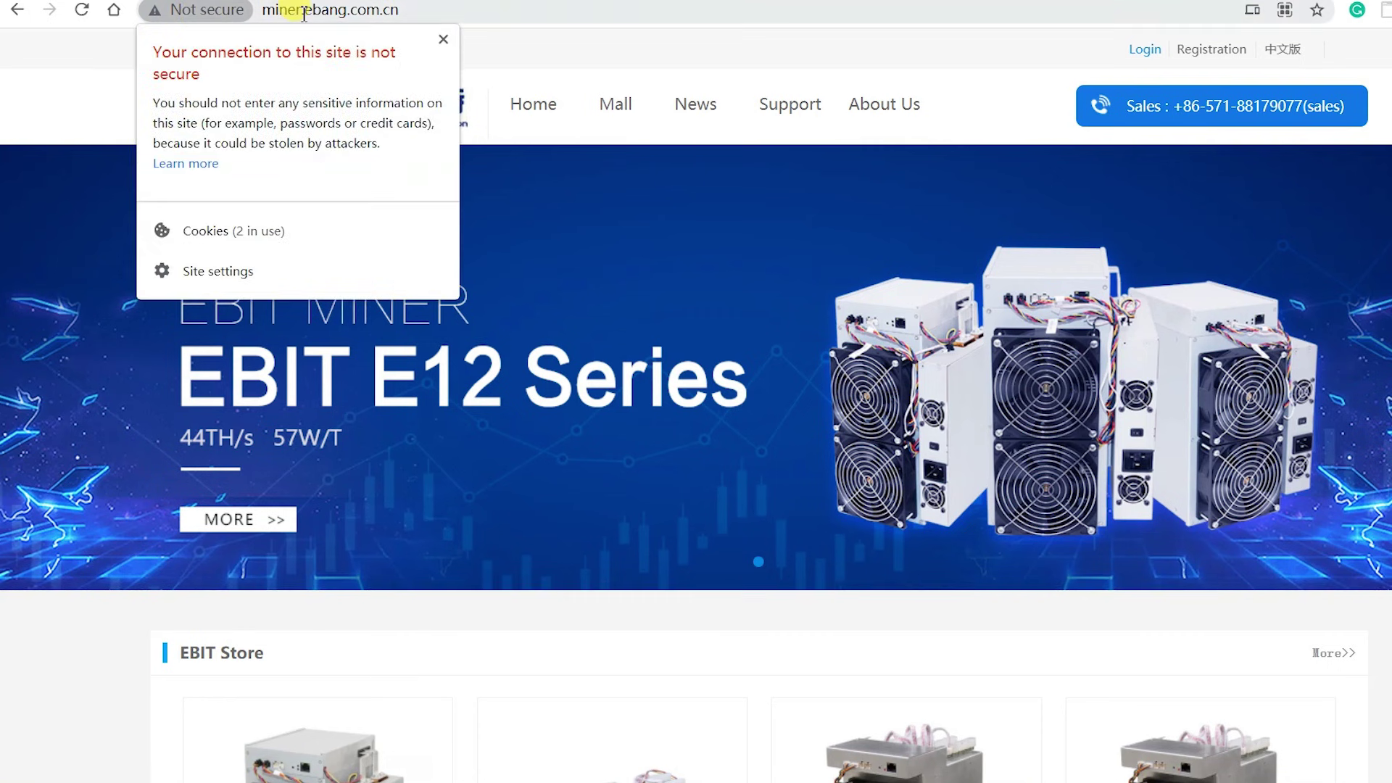
click(621, 5)
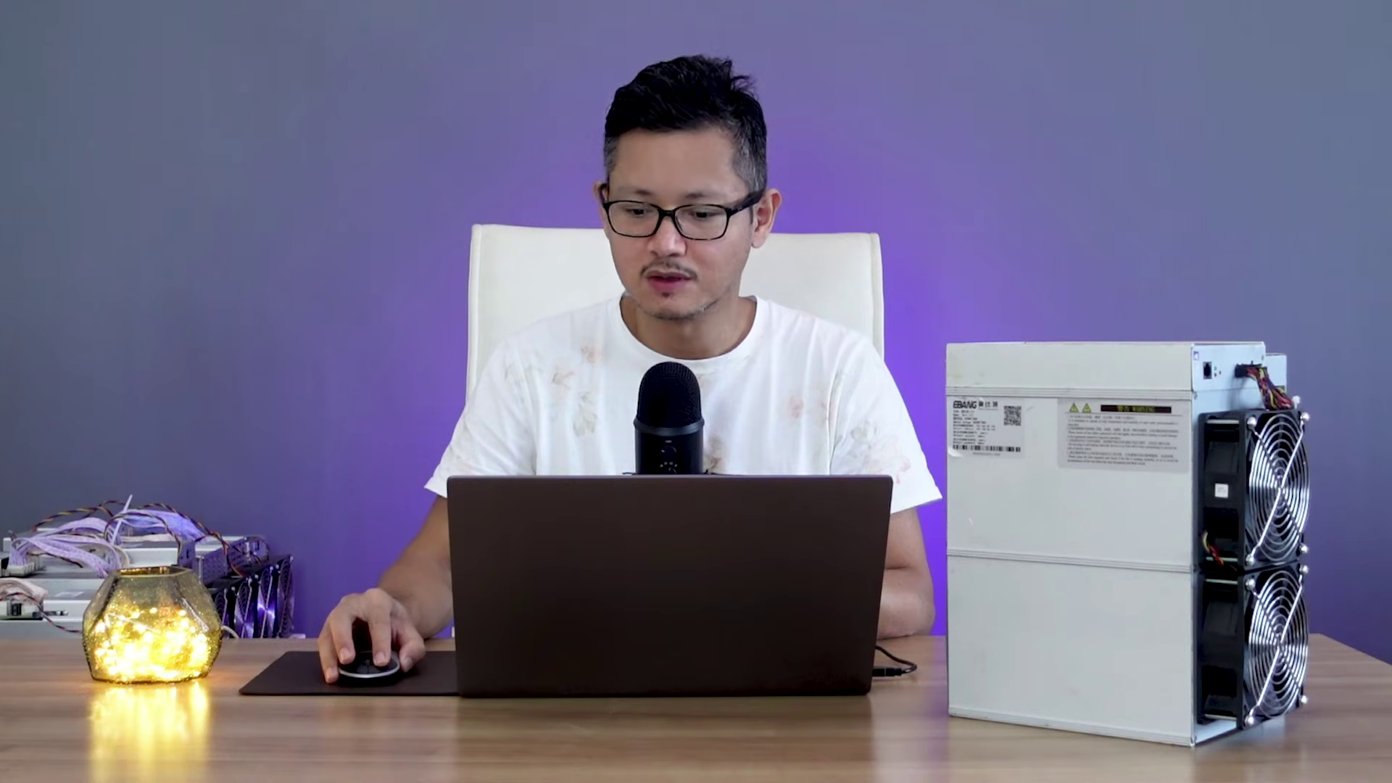